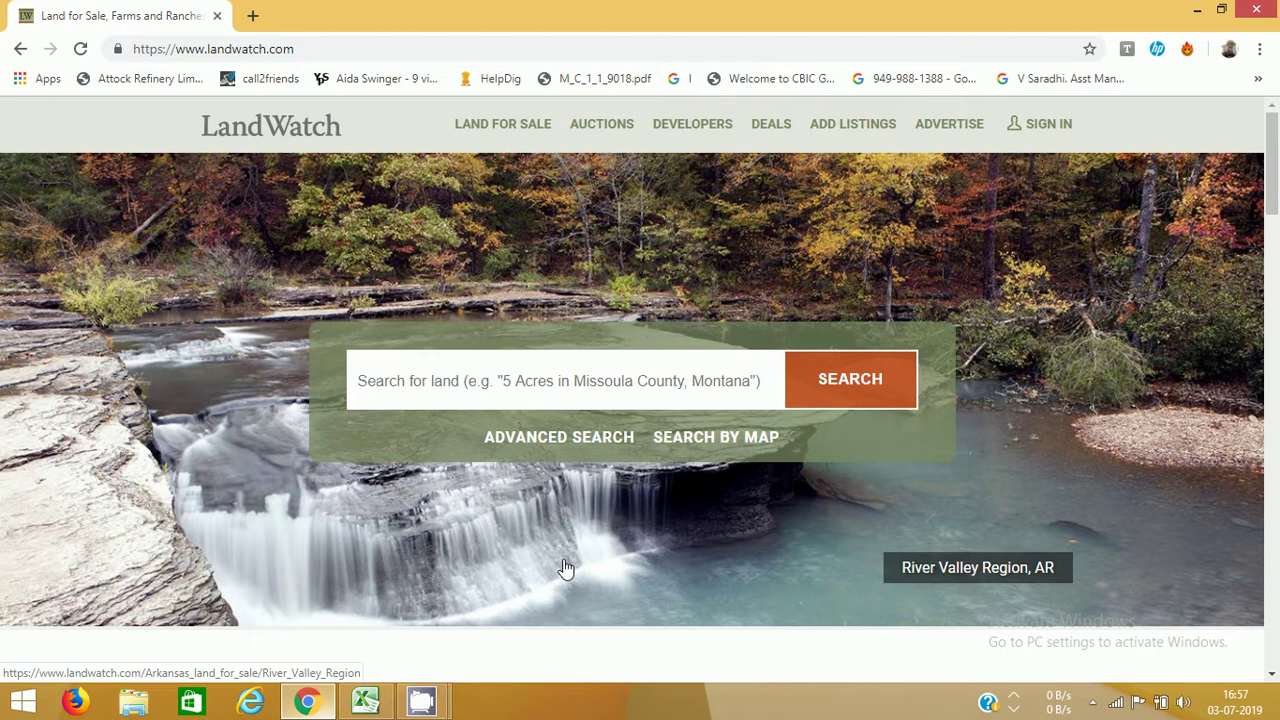
# - Search LandWatch for "custer" and choose the Custer County Colorado suggestion
pyautogui.click(471, 383)
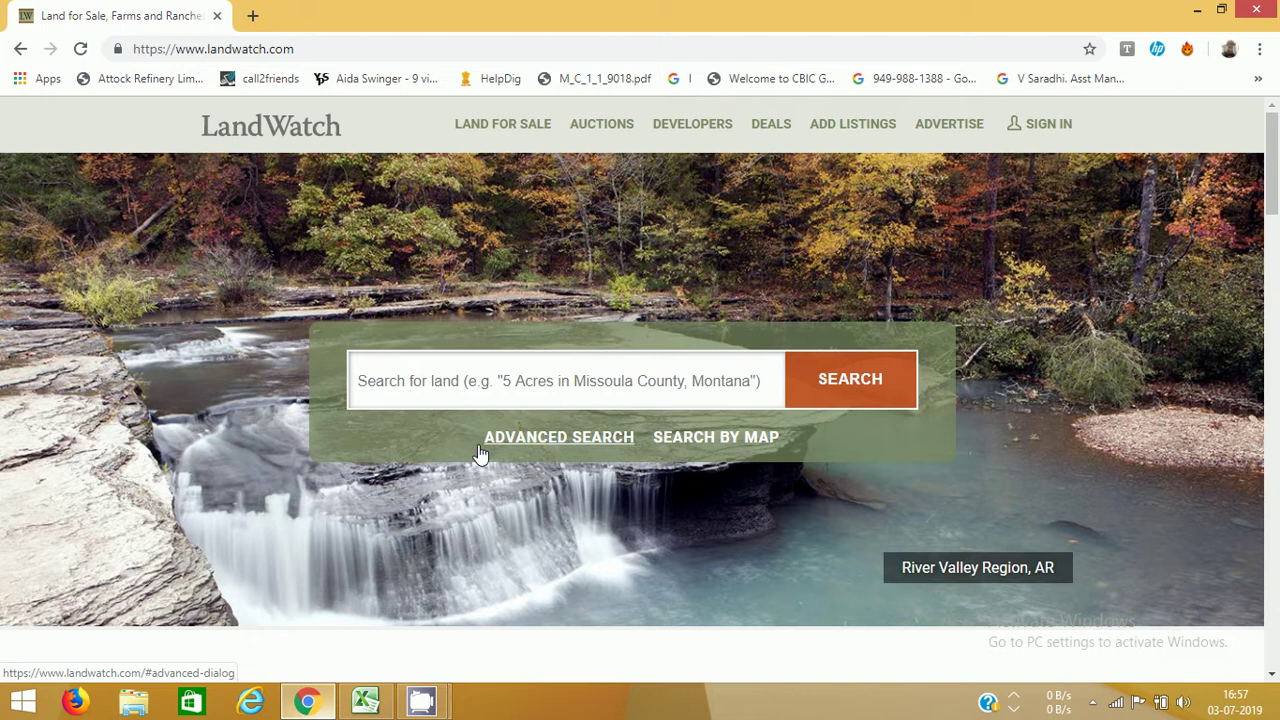
pyautogui.write('custer')
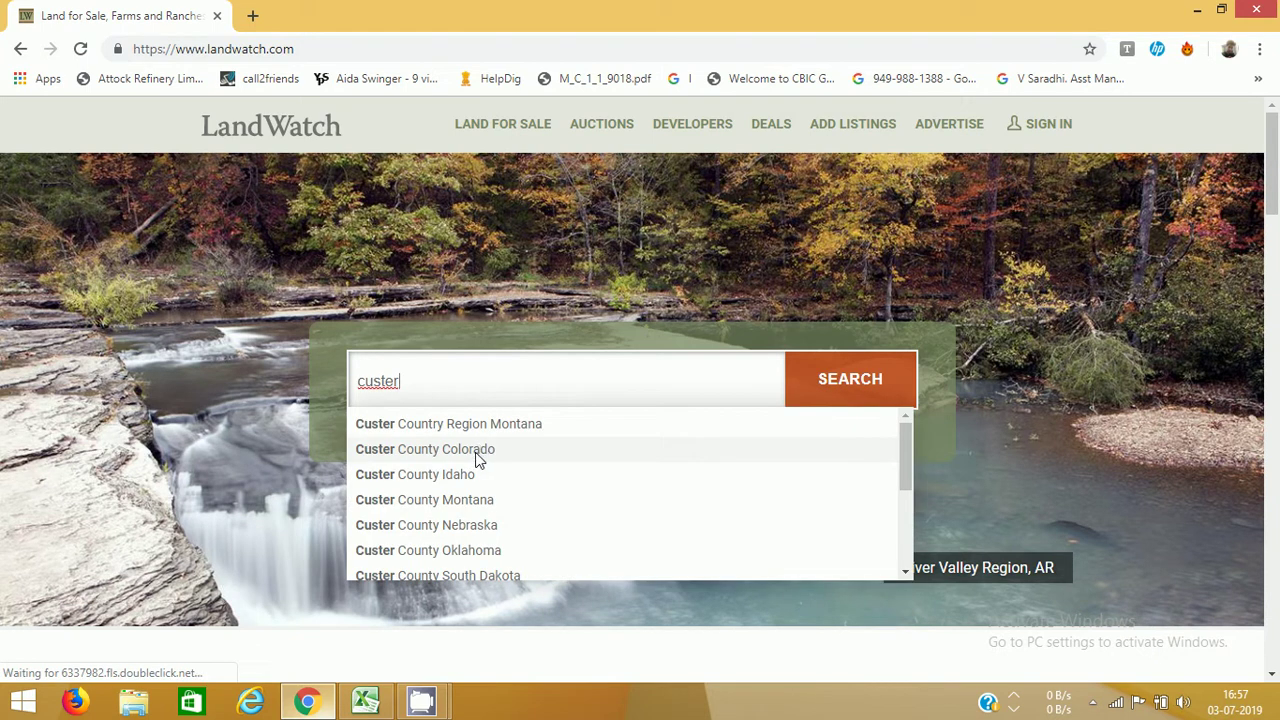
pyautogui.click(479, 451)
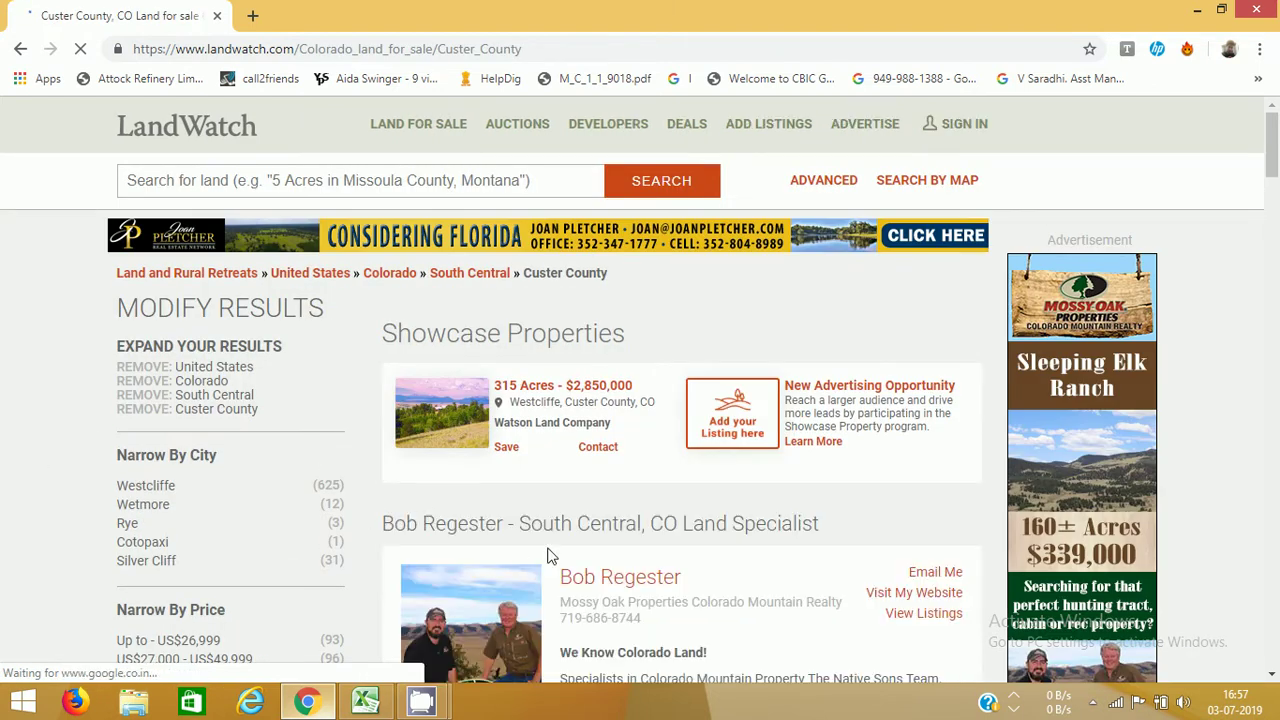
# - Filter the Custer County listings to a custom parcel size of 0 to 50 acres
pyautogui.scroll(-8, 467, 546)
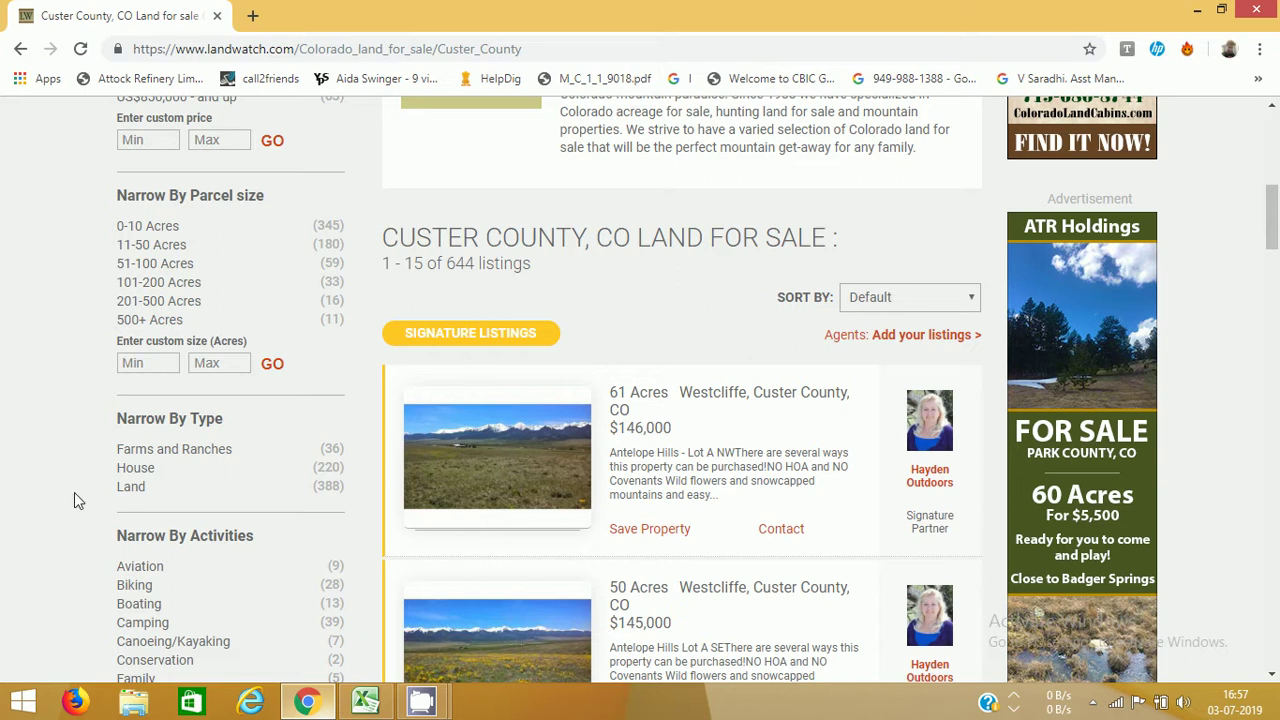
pyautogui.click(147, 365)
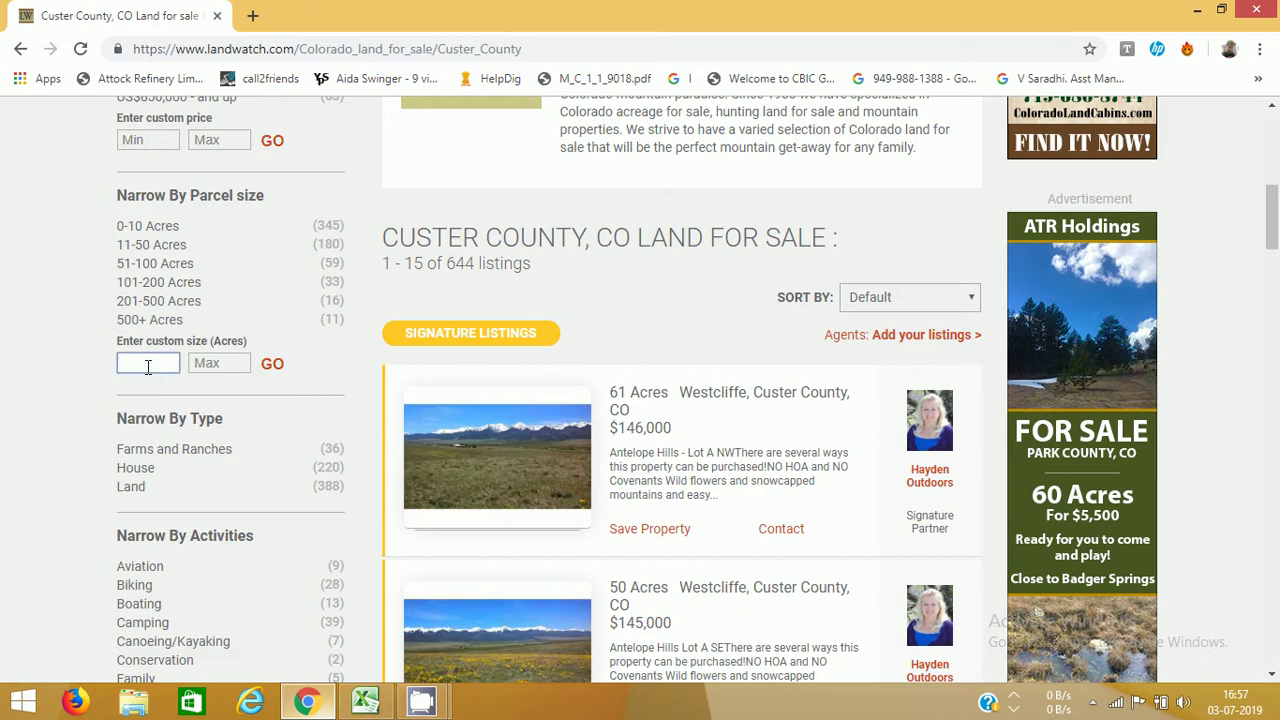
pyautogui.write('0')
pyautogui.press('Tab')
pyautogui.write('50')
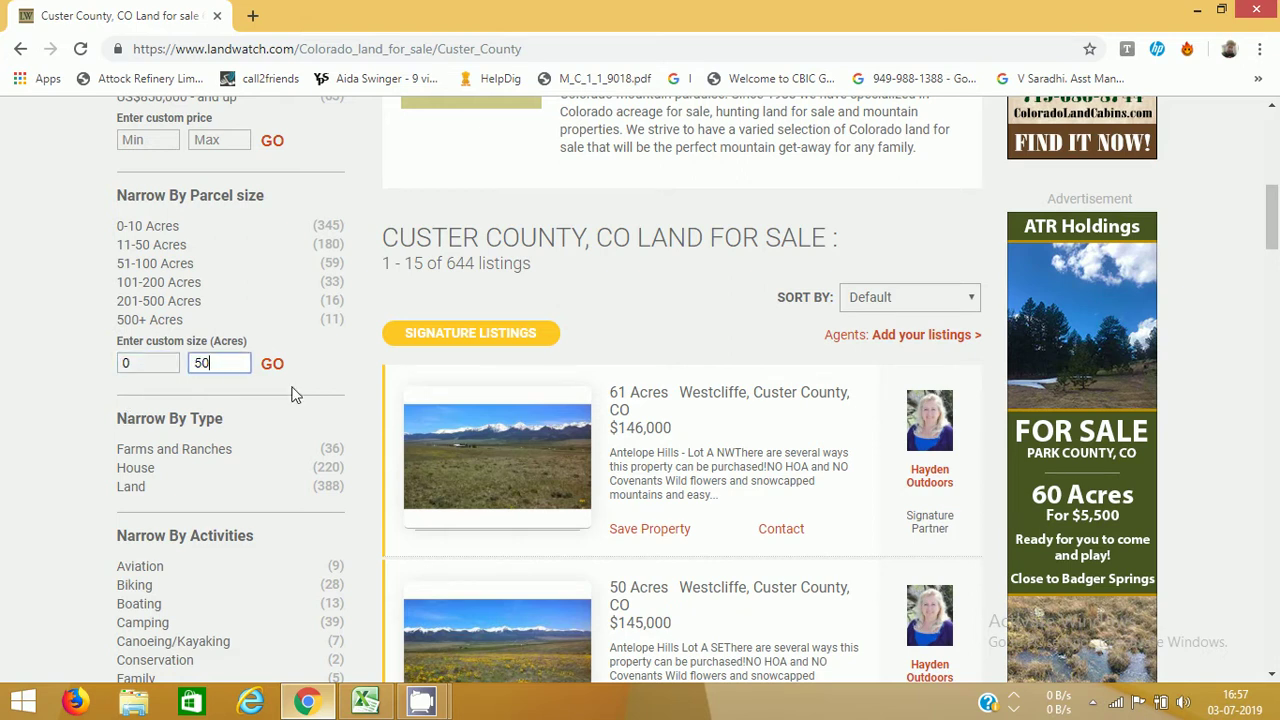
pyautogui.click(270, 366)
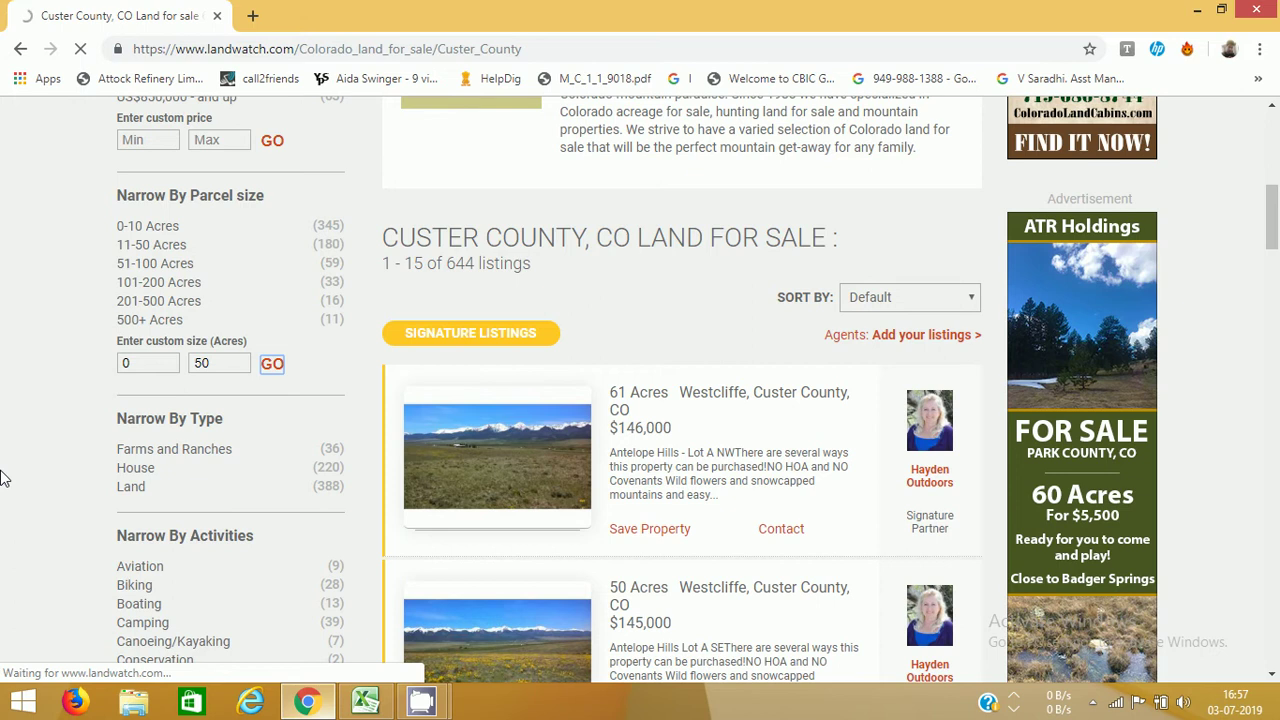
# - Narrow the filtered Custer County listings to the Land property type
pyautogui.scroll(-4, 4, 478)
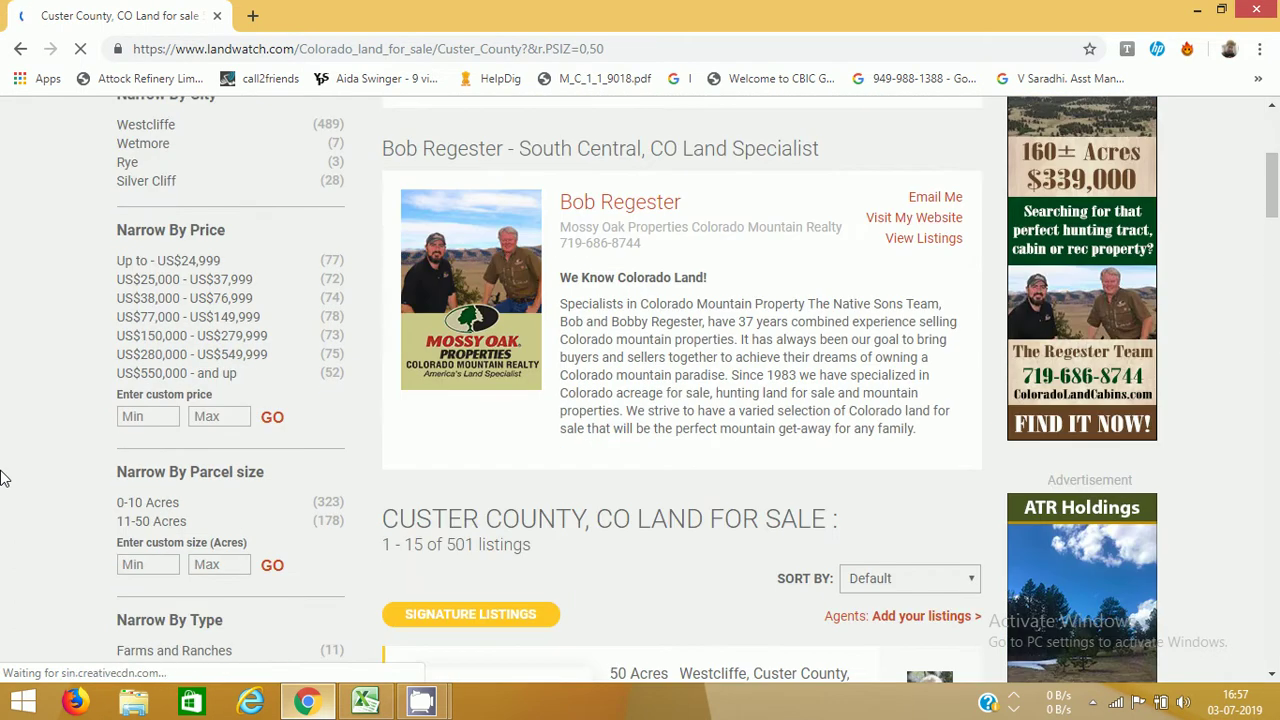
pyautogui.scroll(-2, 4, 478)
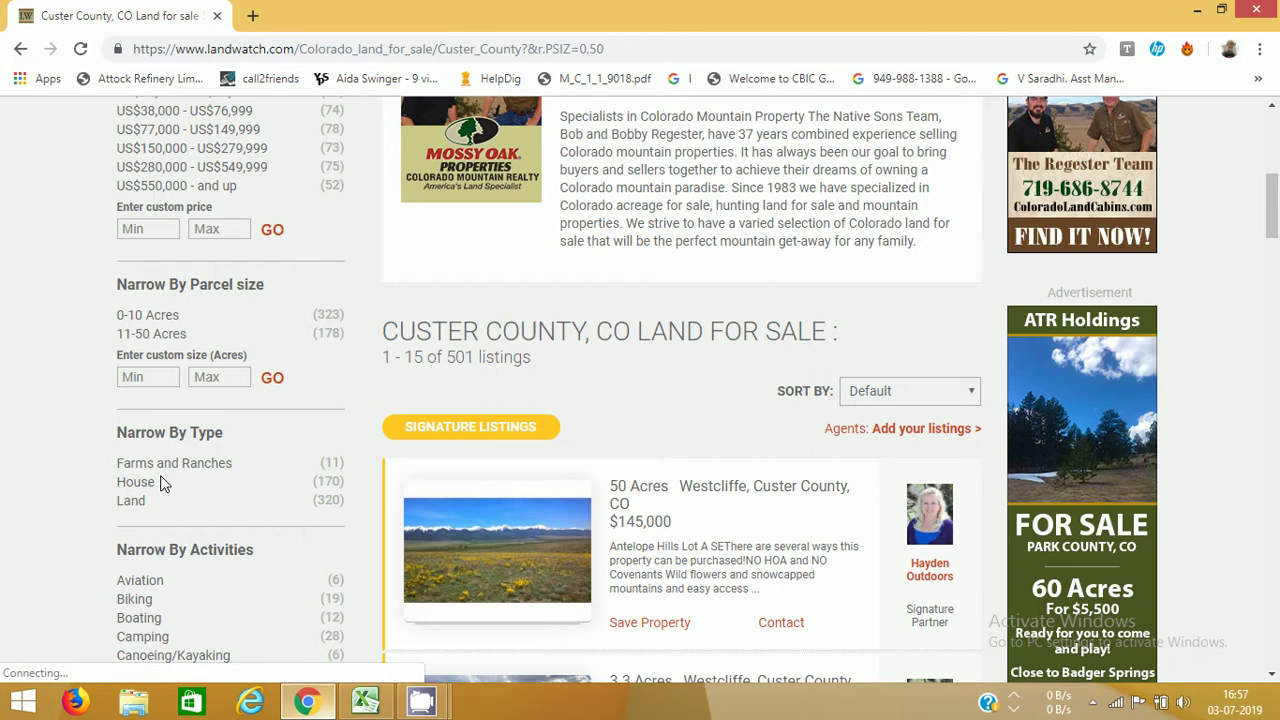
pyautogui.click(132, 502)
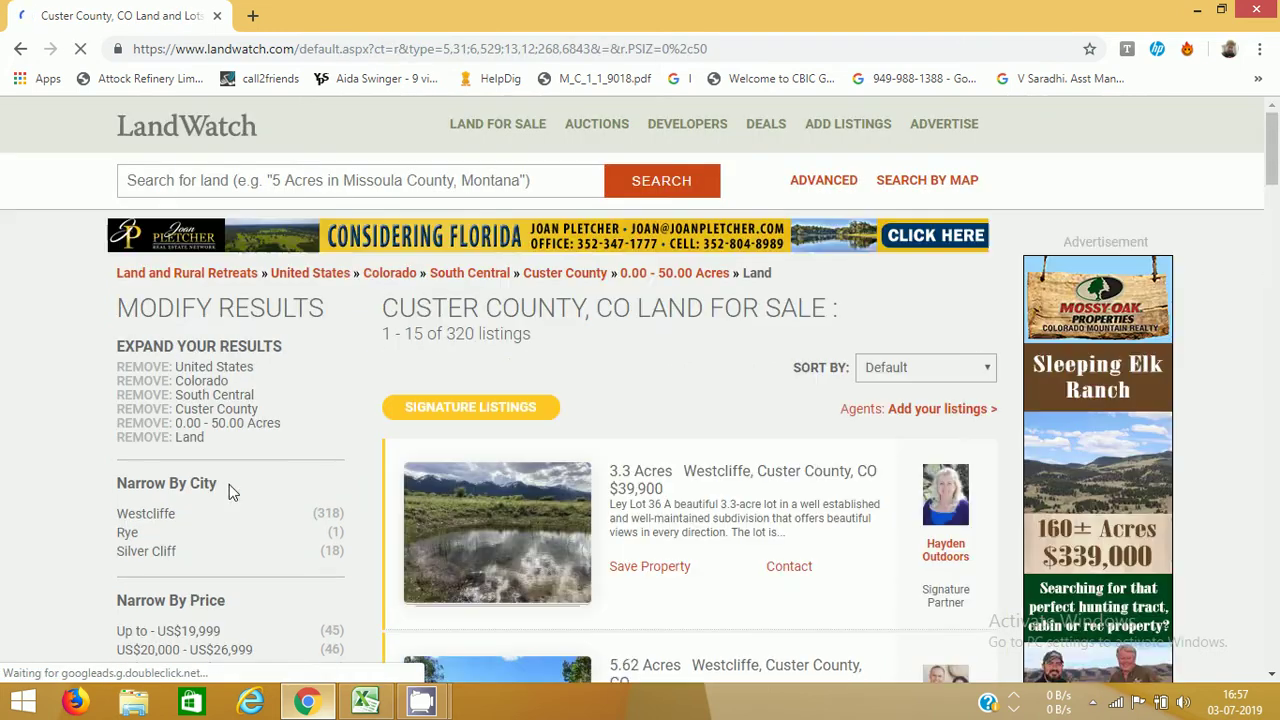
pyautogui.scroll(-3, 523, 477)
pyautogui.scroll(3, 630, 570)
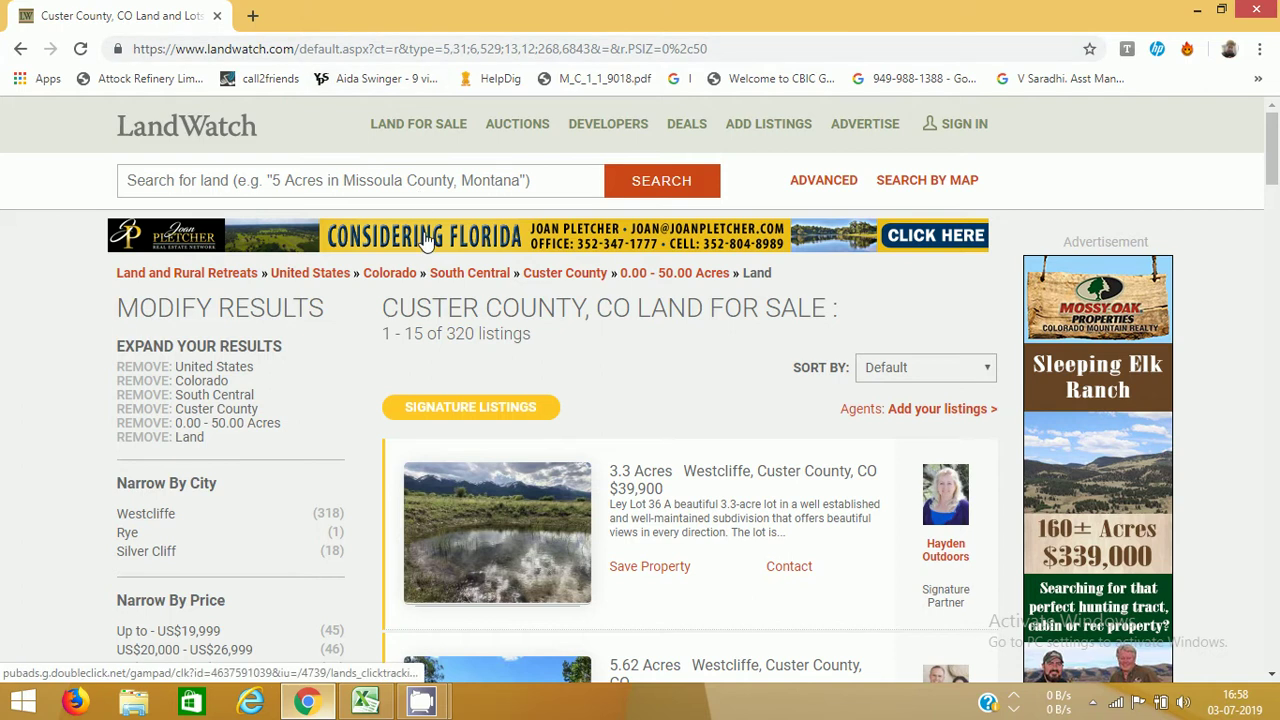
# - Switch to the Excel workbook and review the Sheet1 column headings from Source URL through the coordinates column
pyautogui.hotkey('alt', 'Tab')
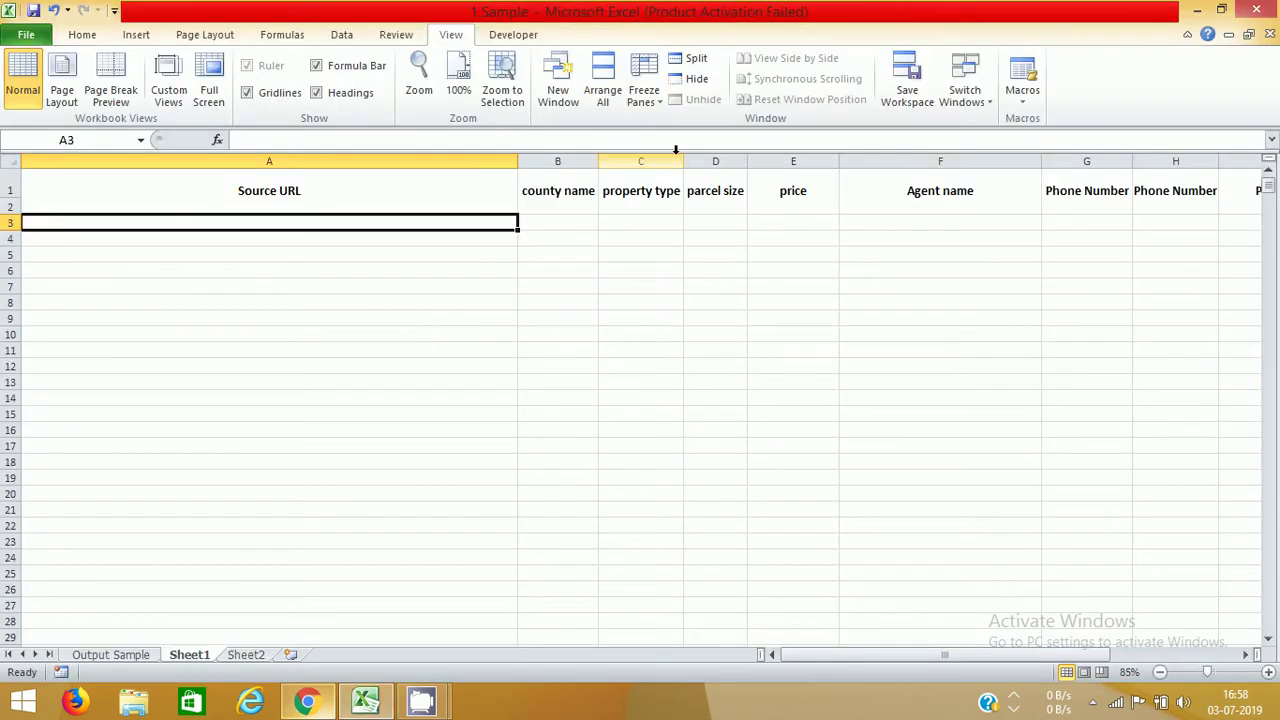
pyautogui.press('Up')
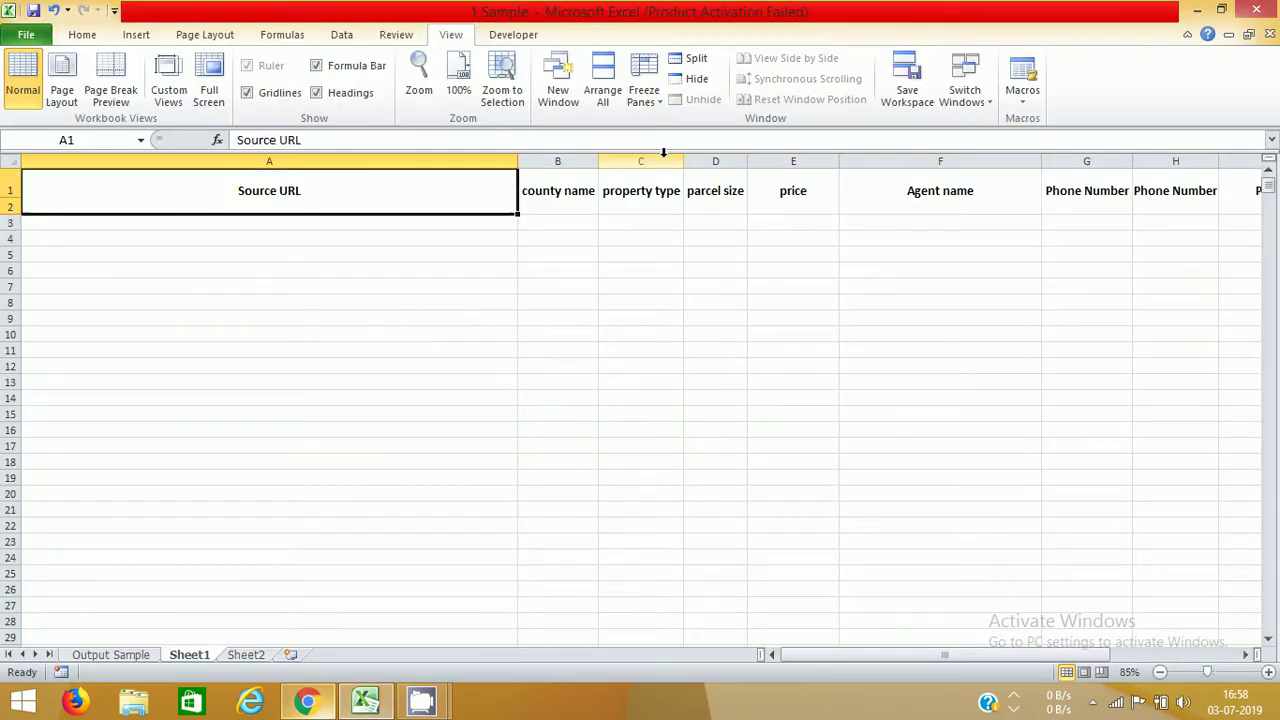
pyautogui.press('Right')
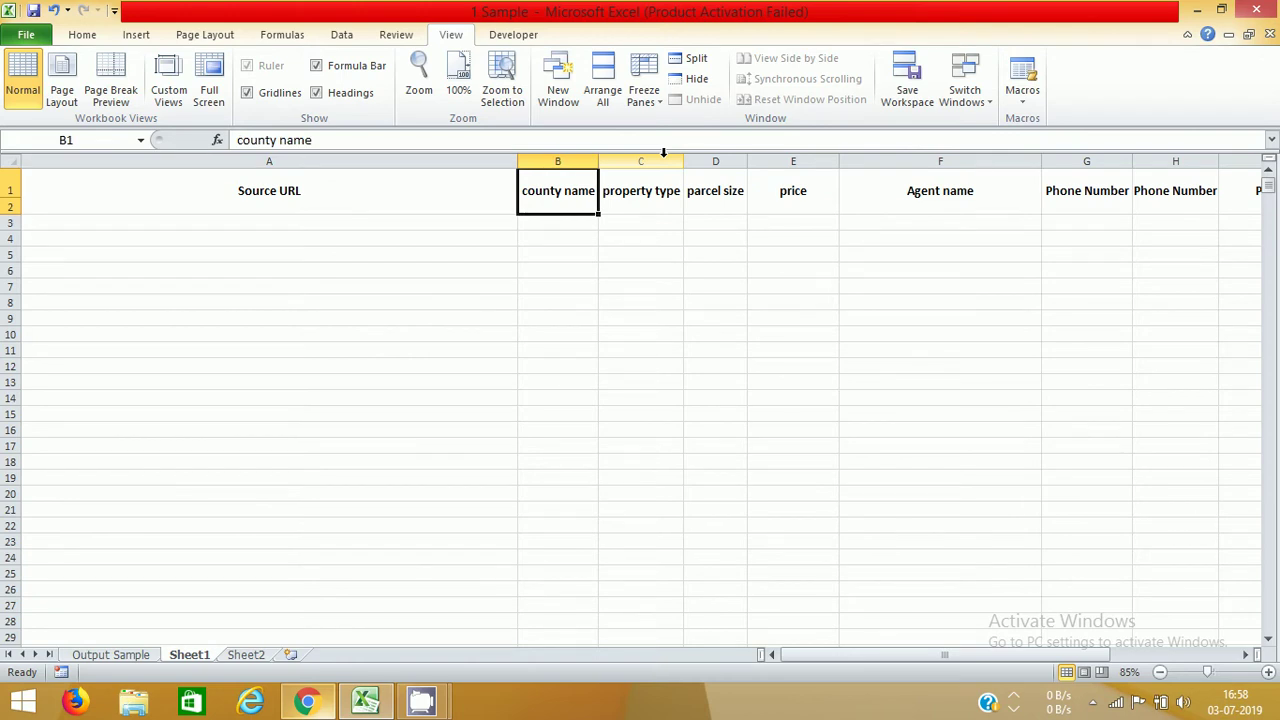
pyautogui.press('Right')
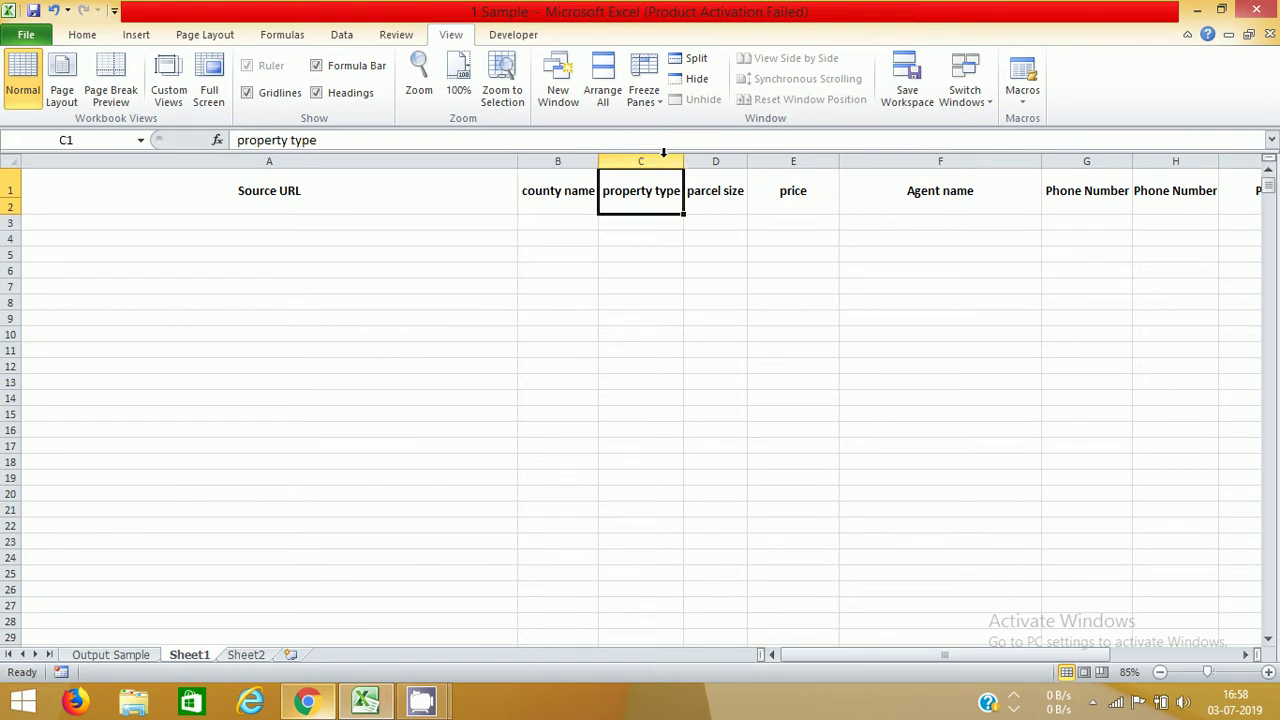
pyautogui.press('Right')
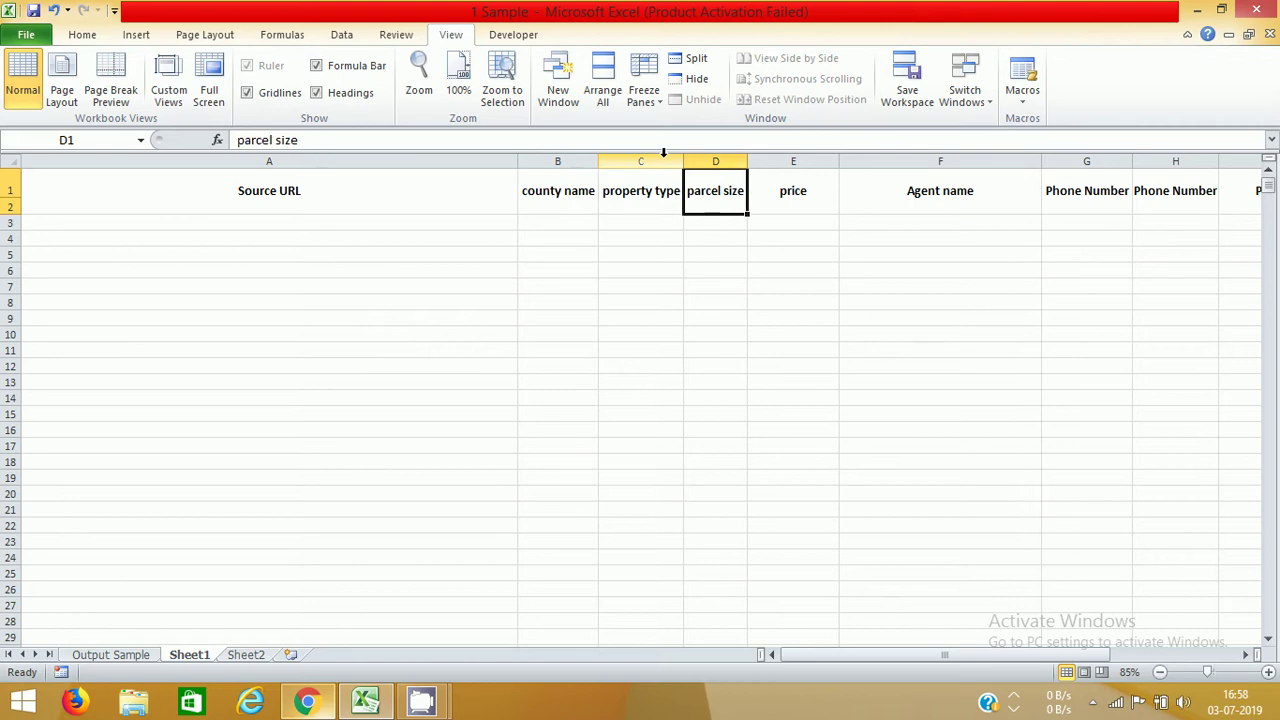
pyautogui.press('Right')
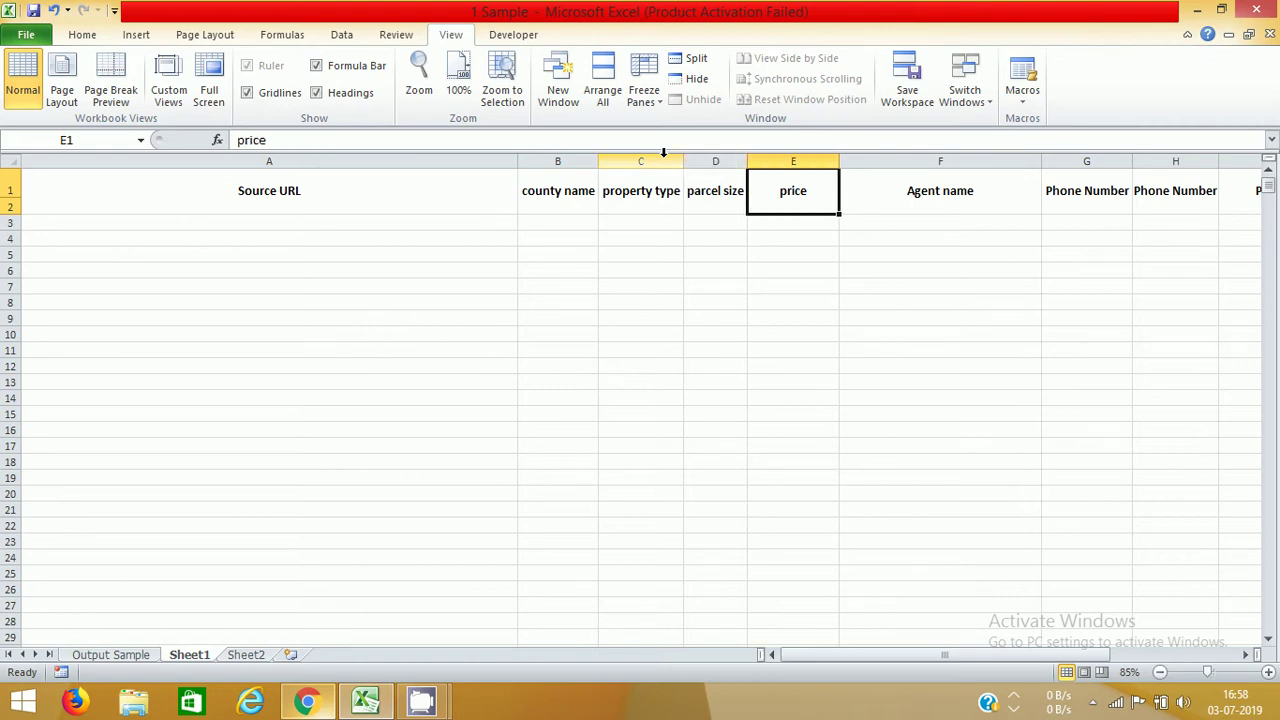
pyautogui.press('Right')
pyautogui.press('Right')
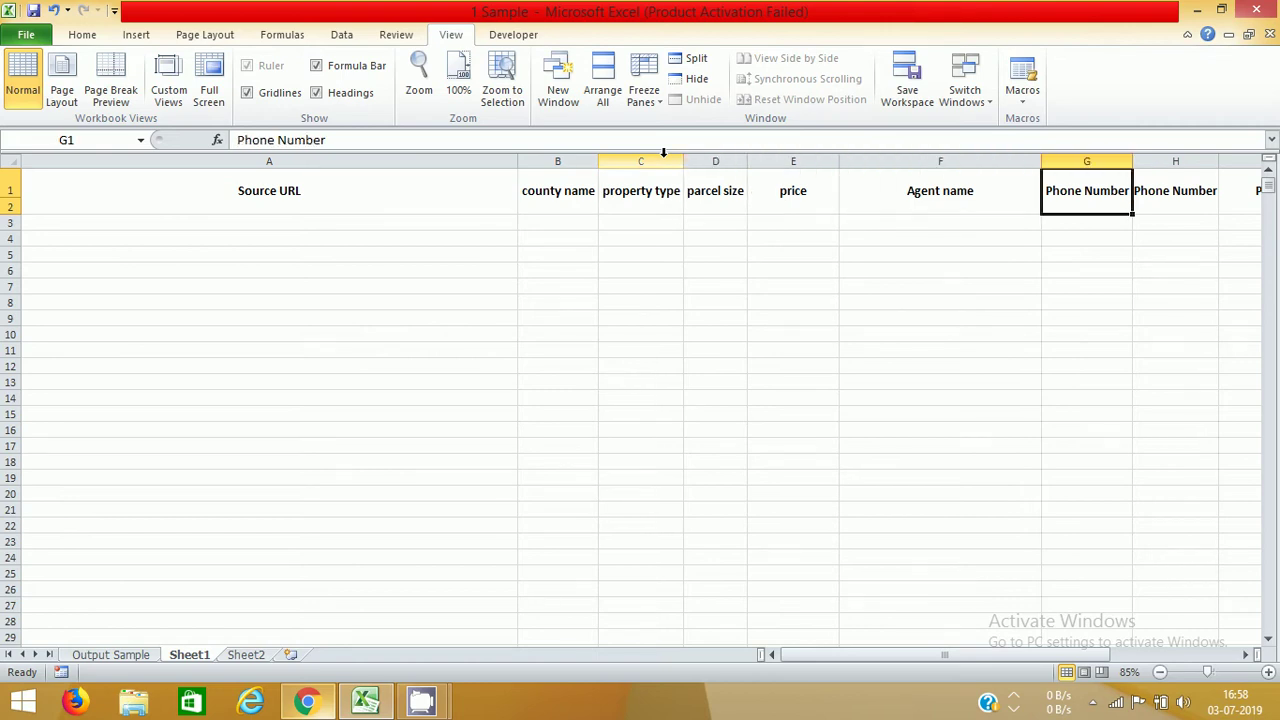
pyautogui.press('Right')
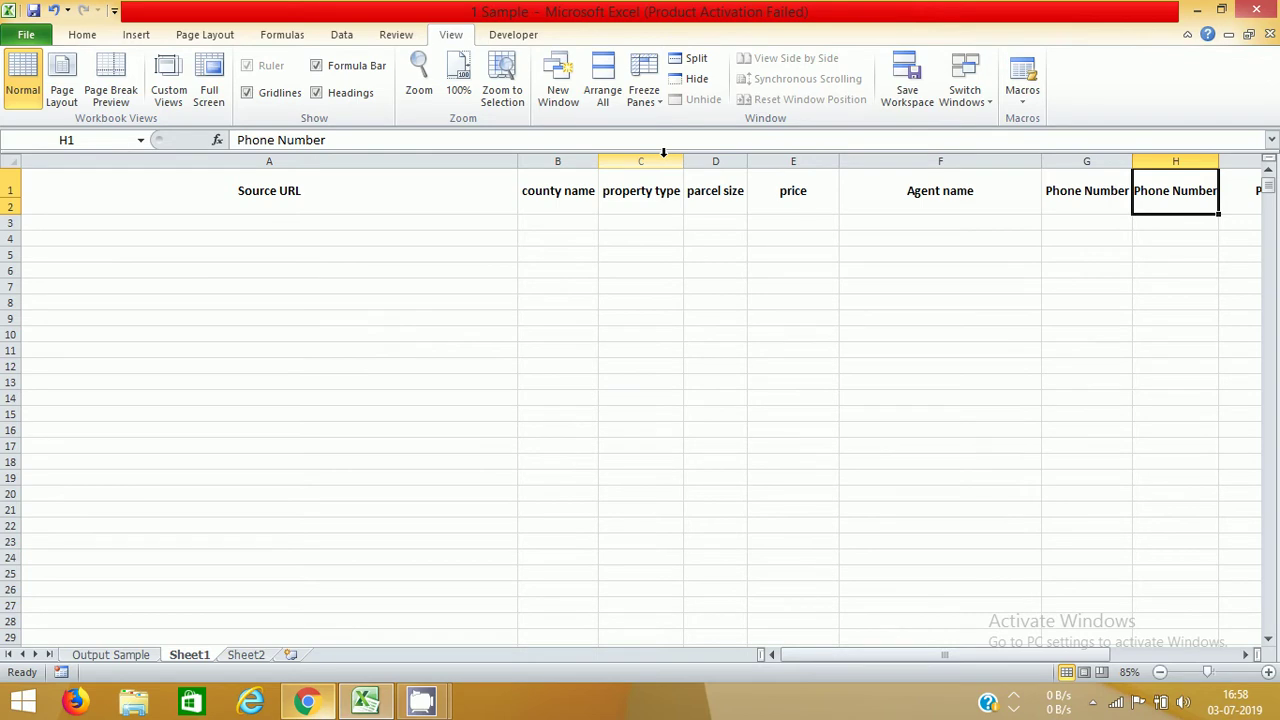
pyautogui.press('Right')
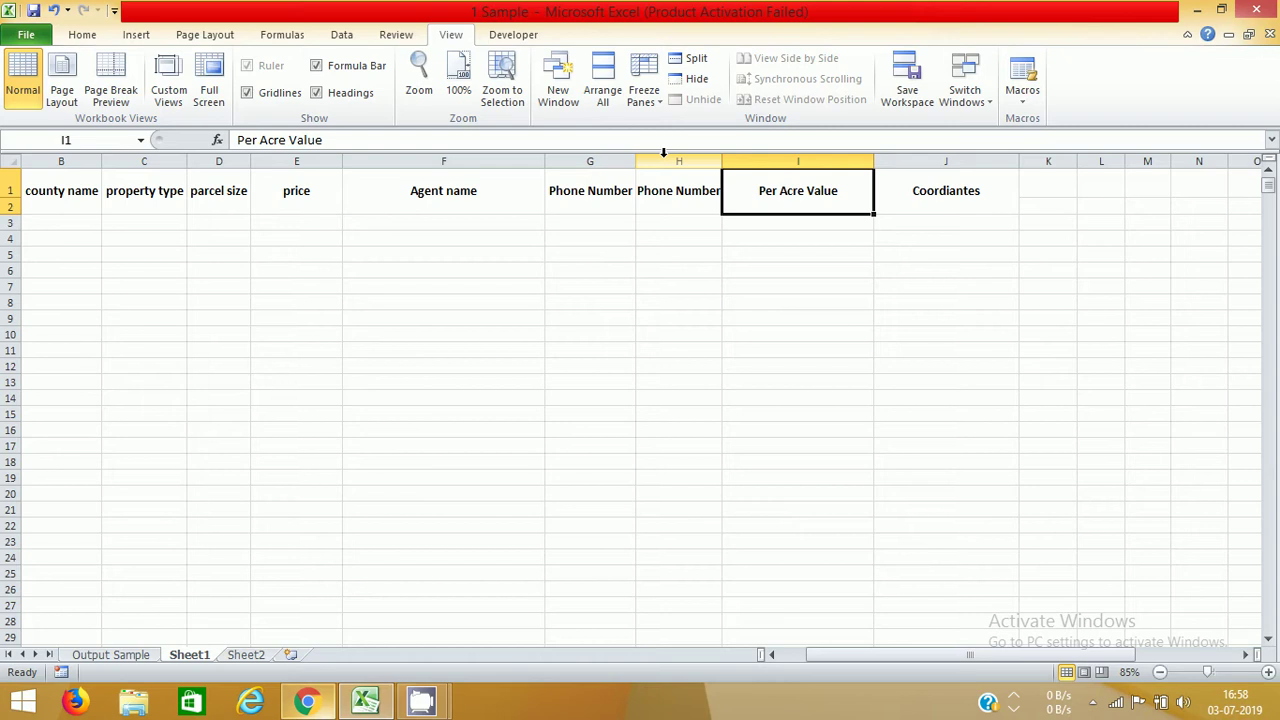
pyautogui.press('Right')
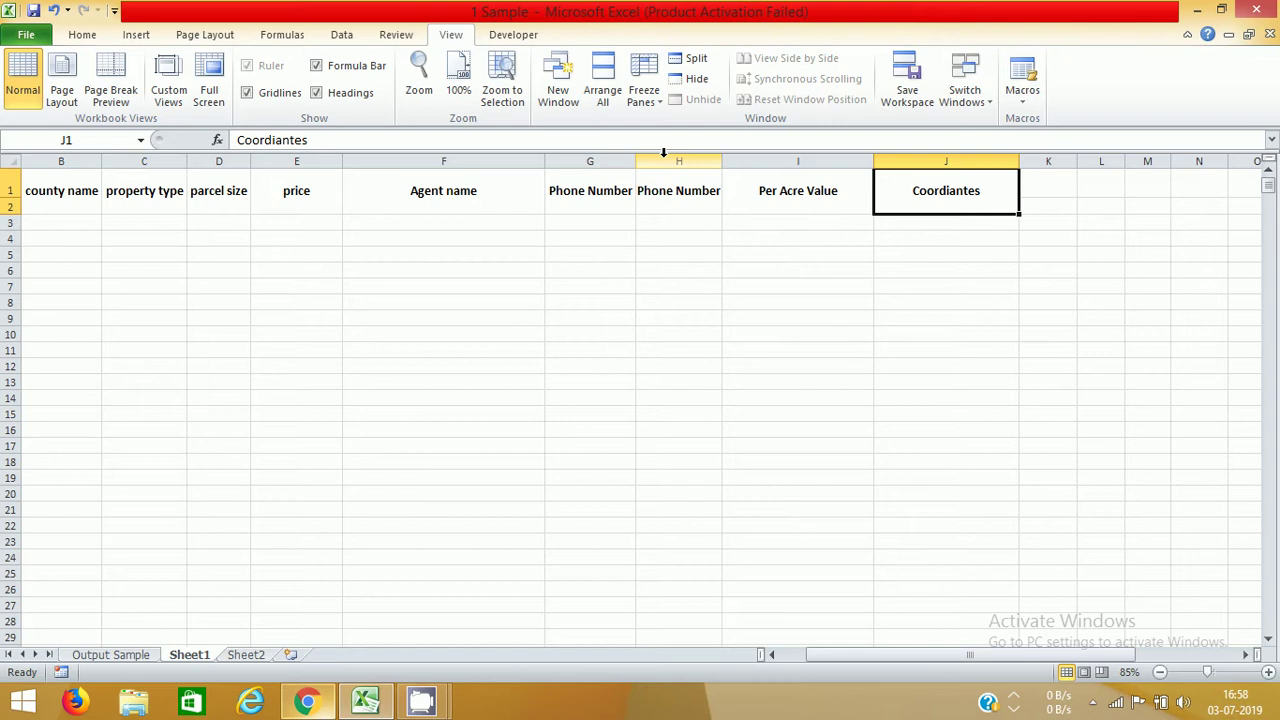
pyautogui.press('Down')
pyautogui.press('Left')
pyautogui.press('Left')
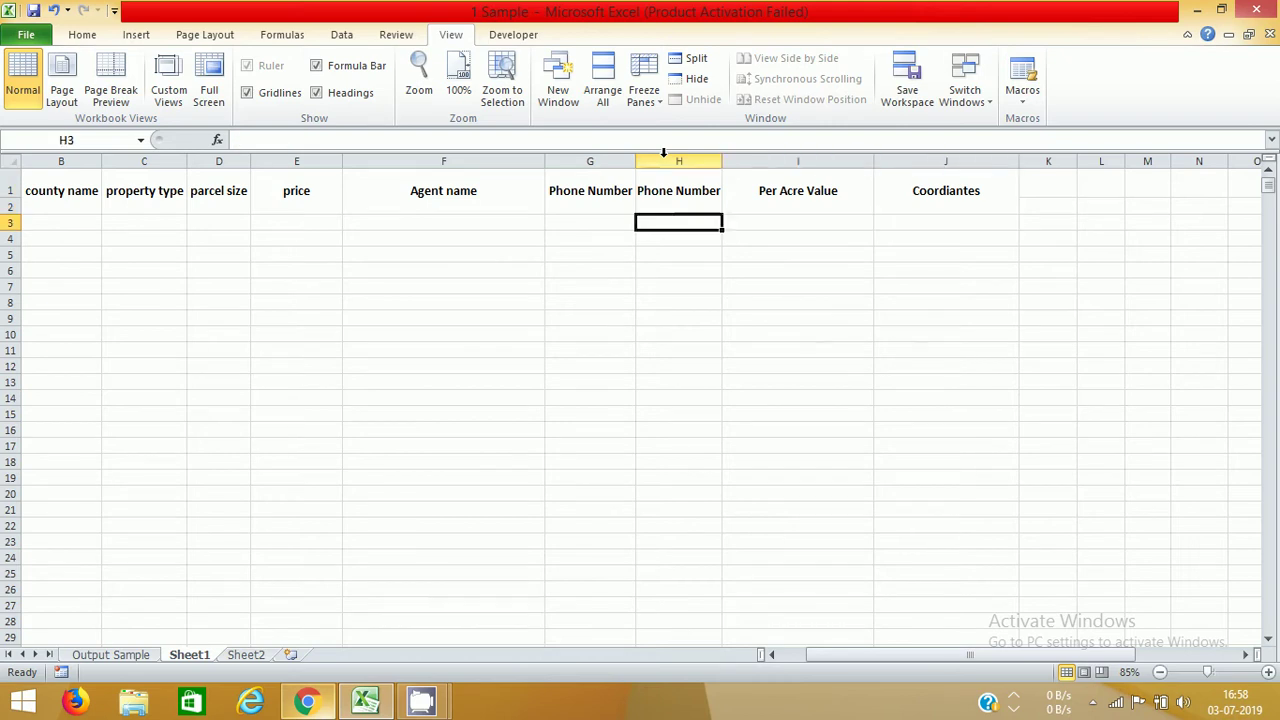
pyautogui.press('Home')
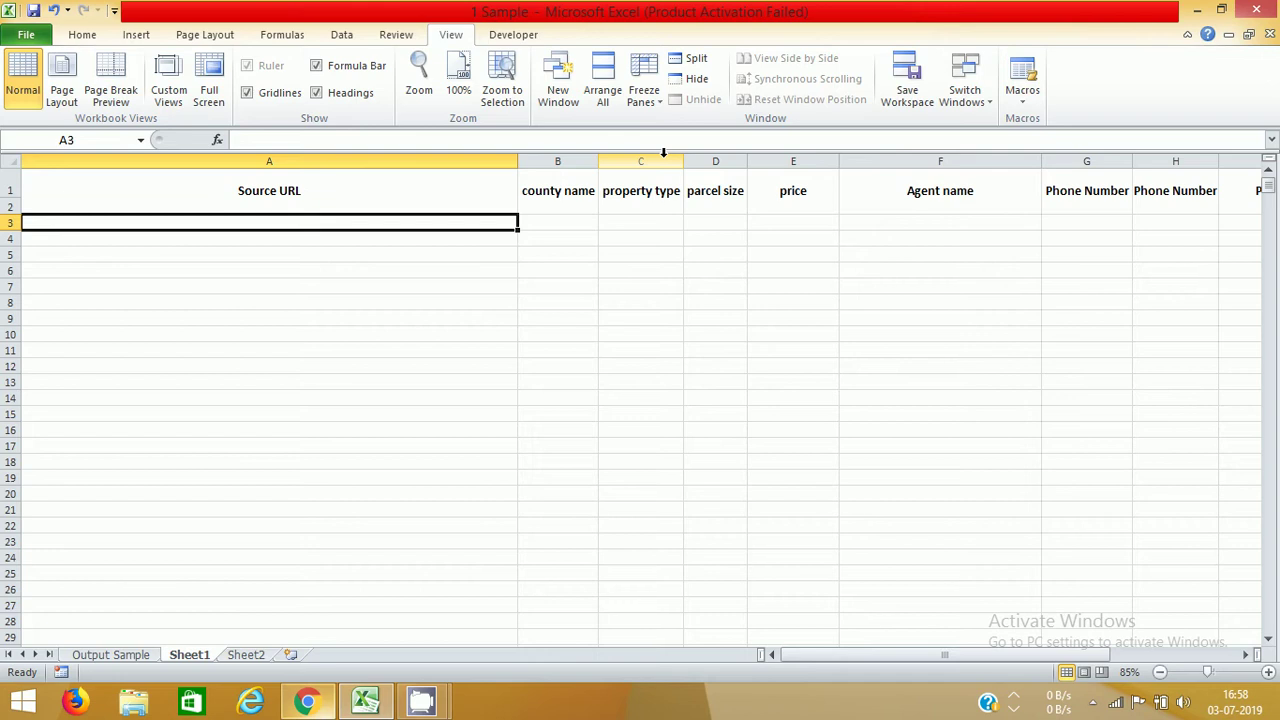
# - Copy the filtered LandWatch results URL from Chrome and paste it into cell A1 of Sheet2 in the Excel workbook
pyautogui.hotkey('alt', 'Tab')
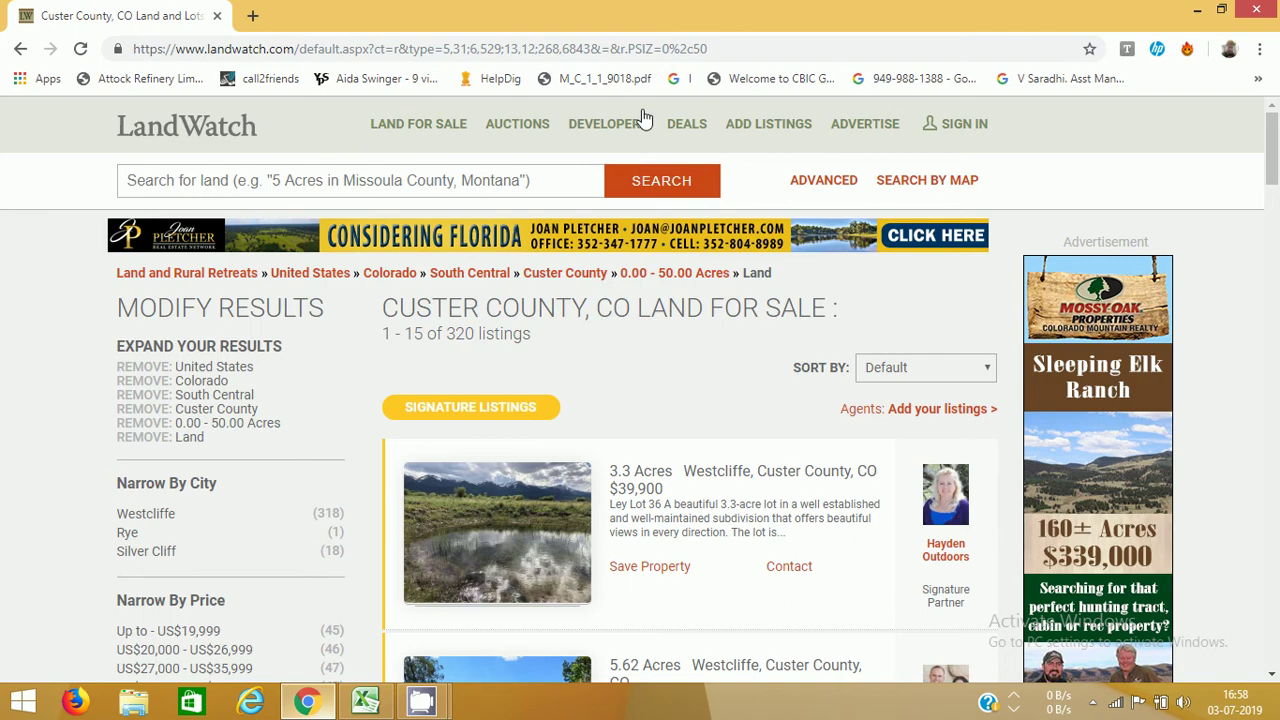
pyautogui.click(649, 50)
pyautogui.hotkey('ctrl', 'c')
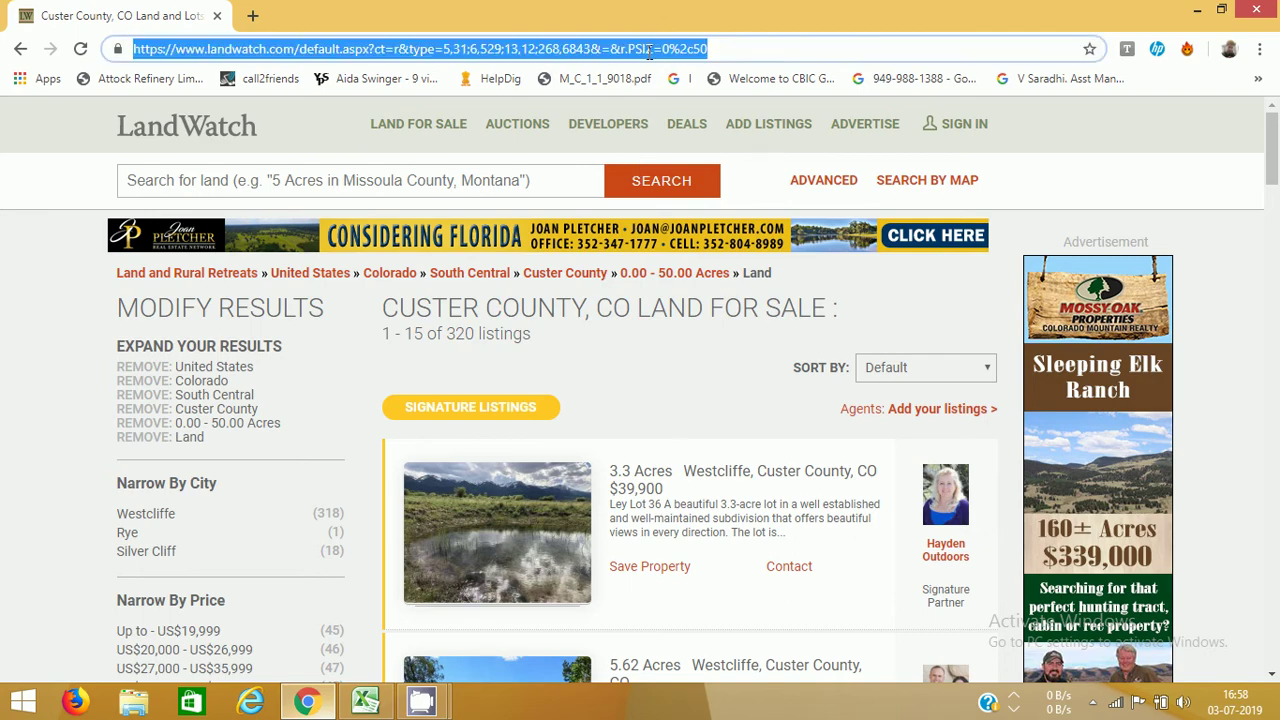
pyautogui.hotkey('alt', 'Tab')
pyautogui.click(246, 654)
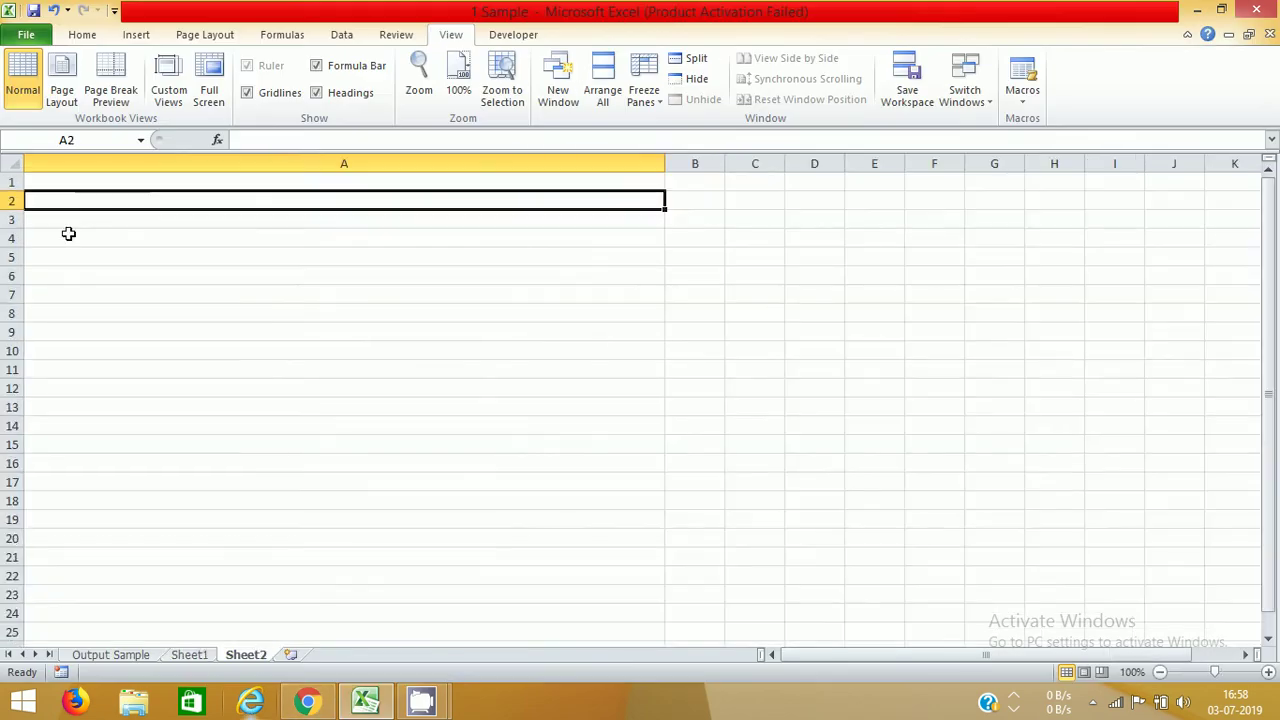
pyautogui.click(142, 181)
pyautogui.click(286, 137)
pyautogui.hotkey('ctrl', 'v')
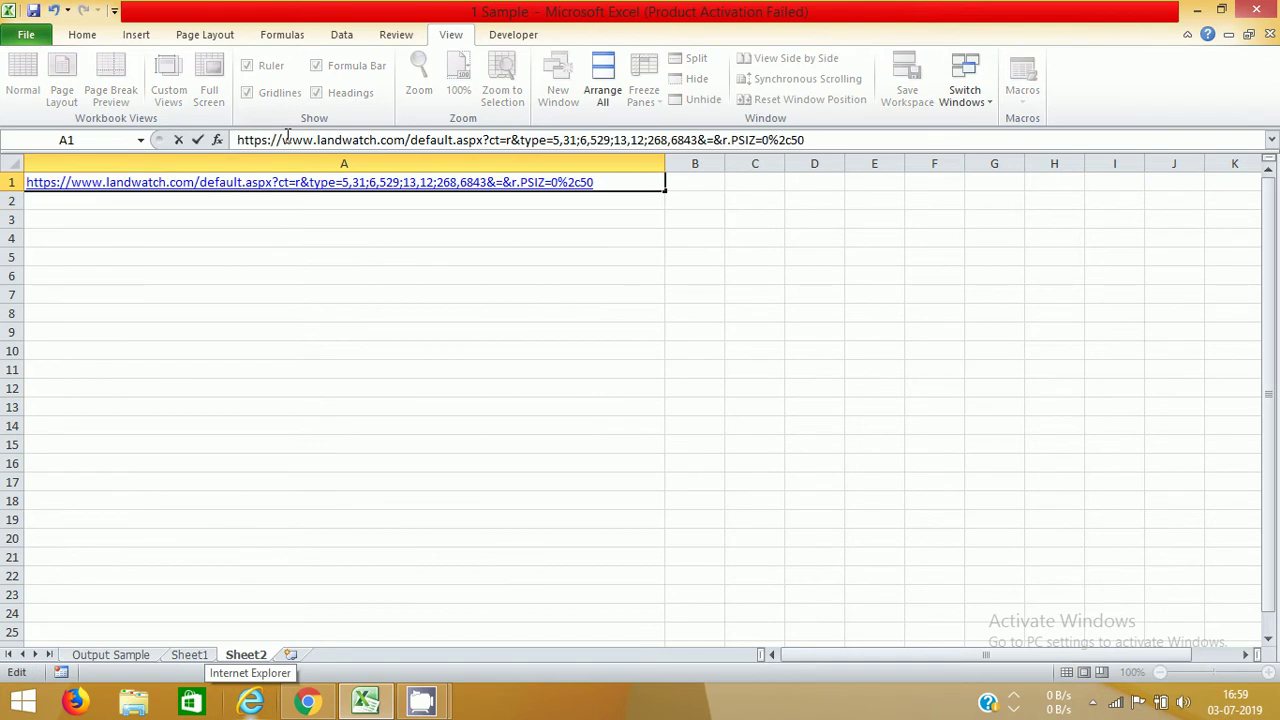
pyautogui.press('Return')
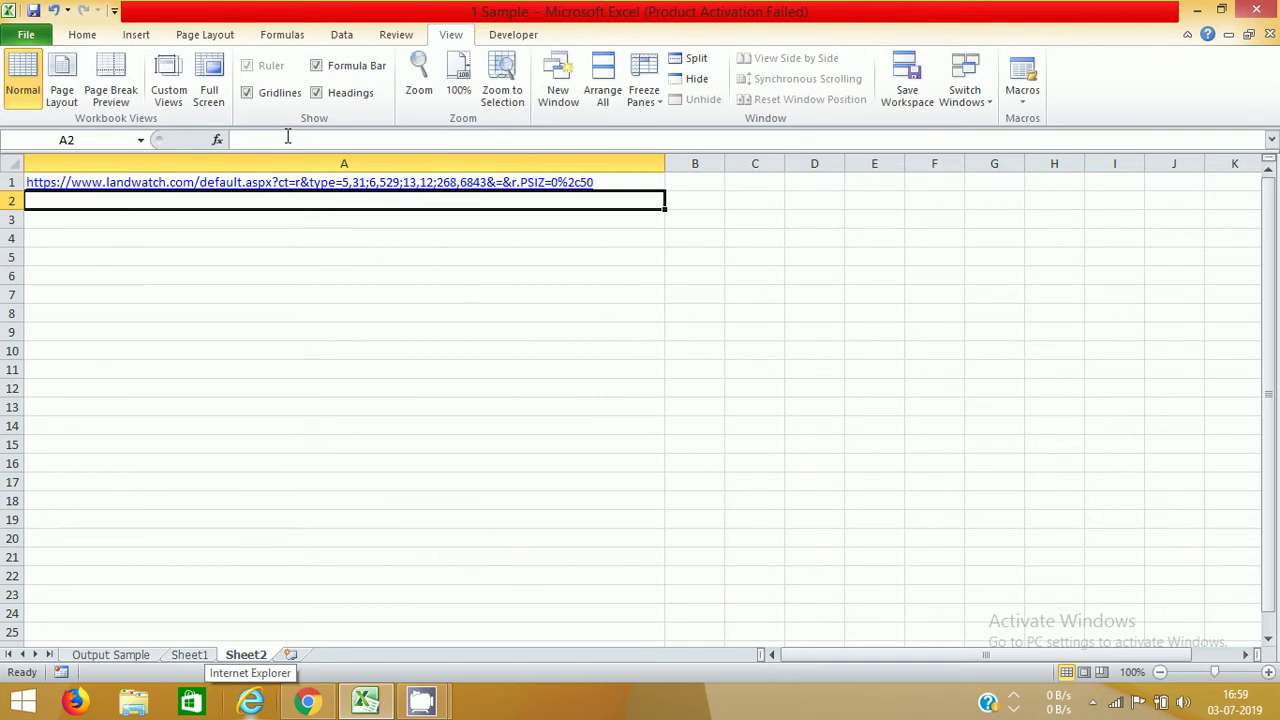
pyautogui.click(200, 656)
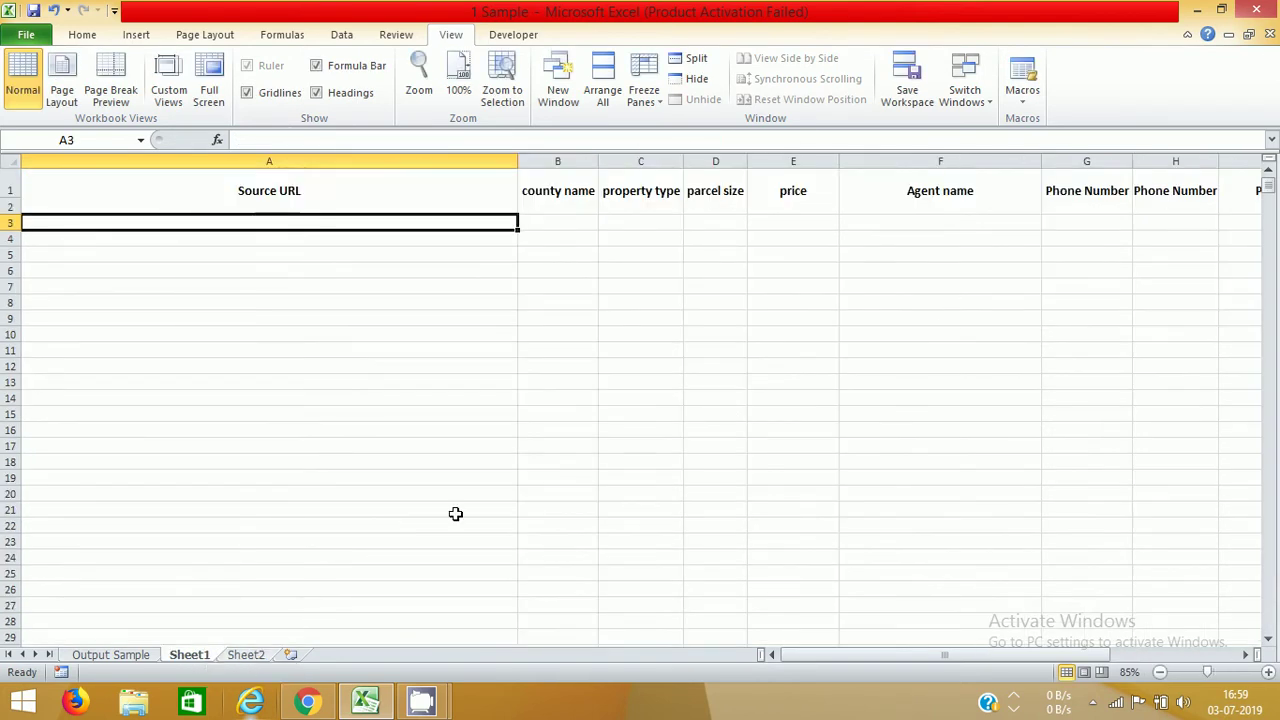
pyautogui.click(252, 656)
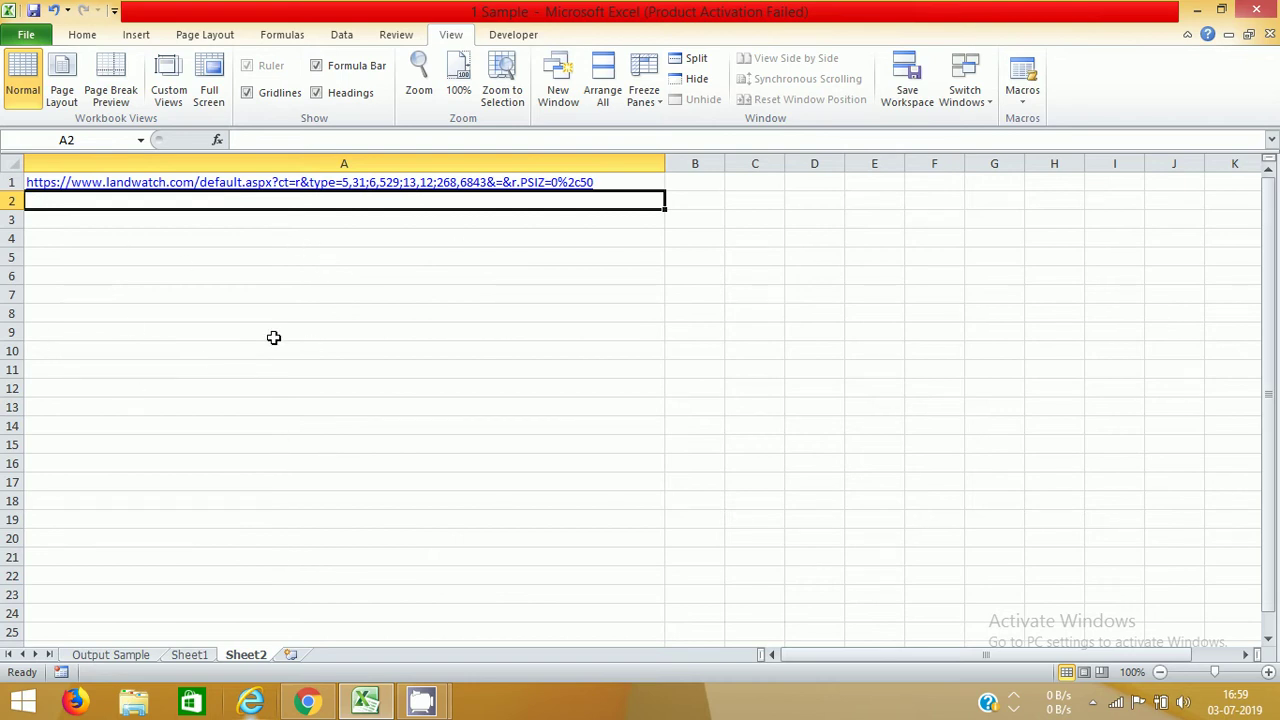
pyautogui.hotkey('alt', 'Tab')
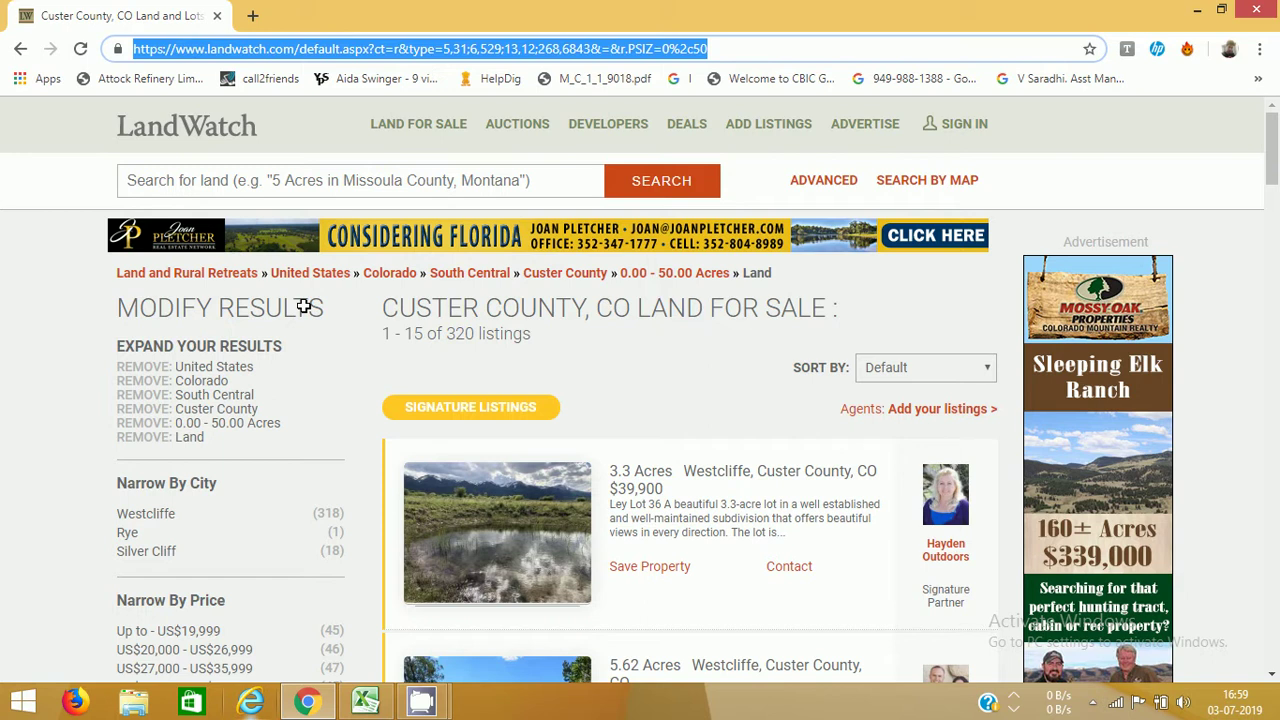
pyautogui.hotkey('alt', 'Tab')
# - Run the Module3.getWebsites macro on Sheet1 to collect the listing URLs, moving the browser window it opens aside
pyautogui.click(190, 654)
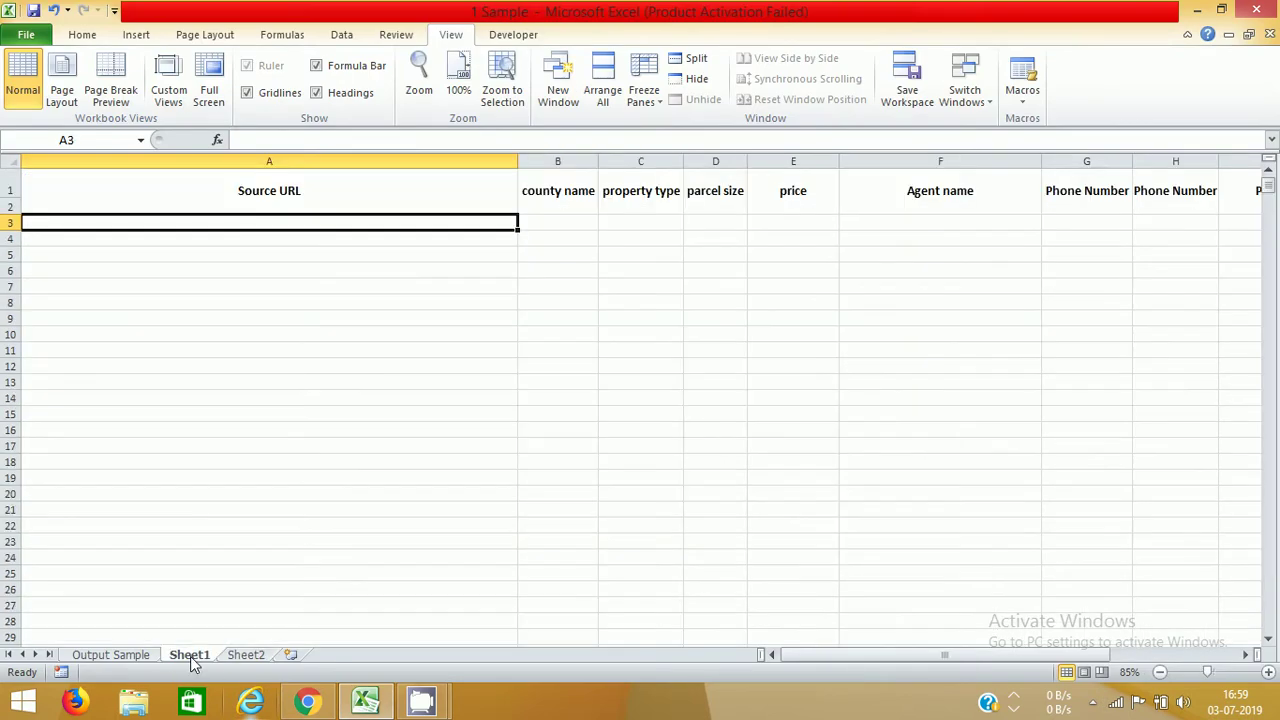
pyautogui.click(1021, 100)
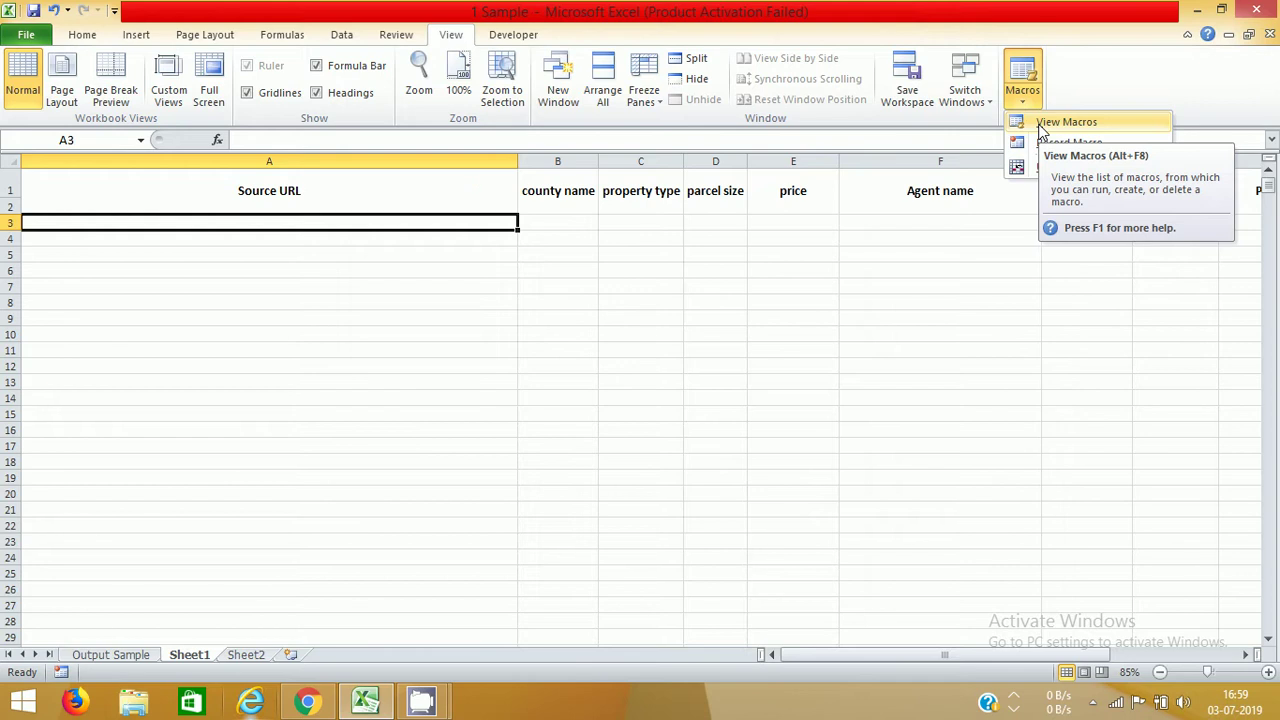
pyautogui.click(1062, 122)
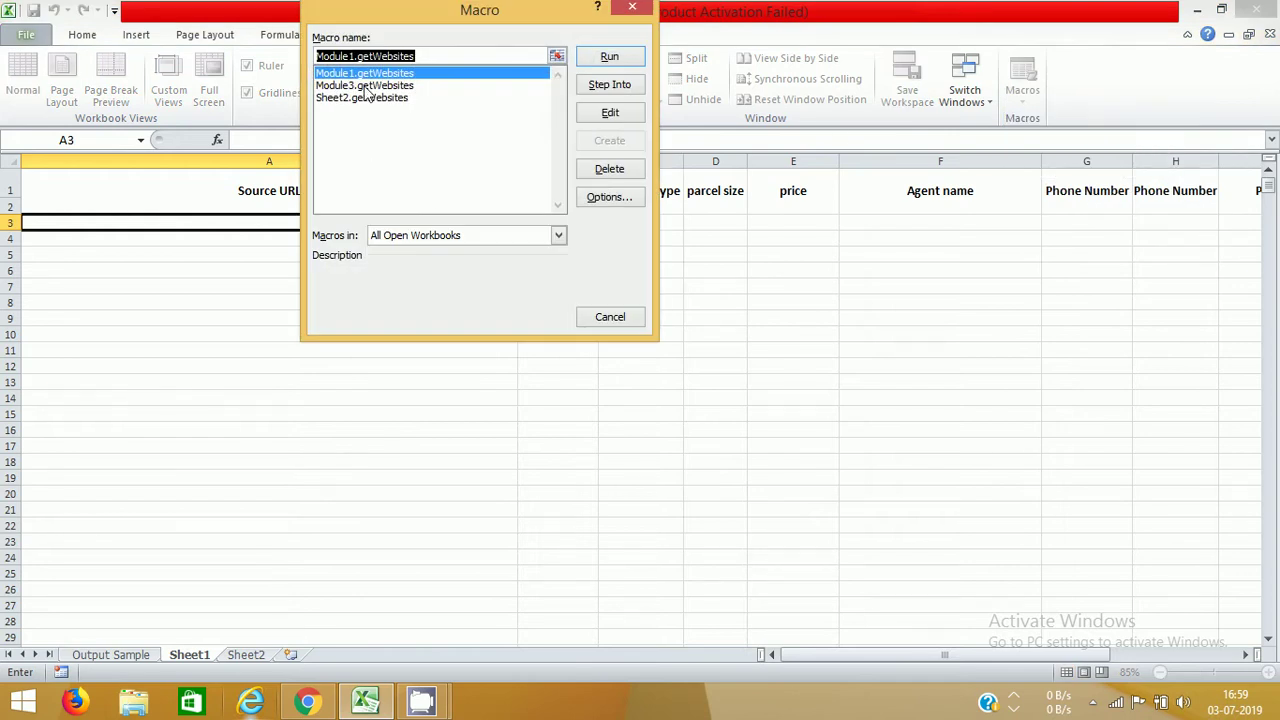
pyautogui.click(367, 86)
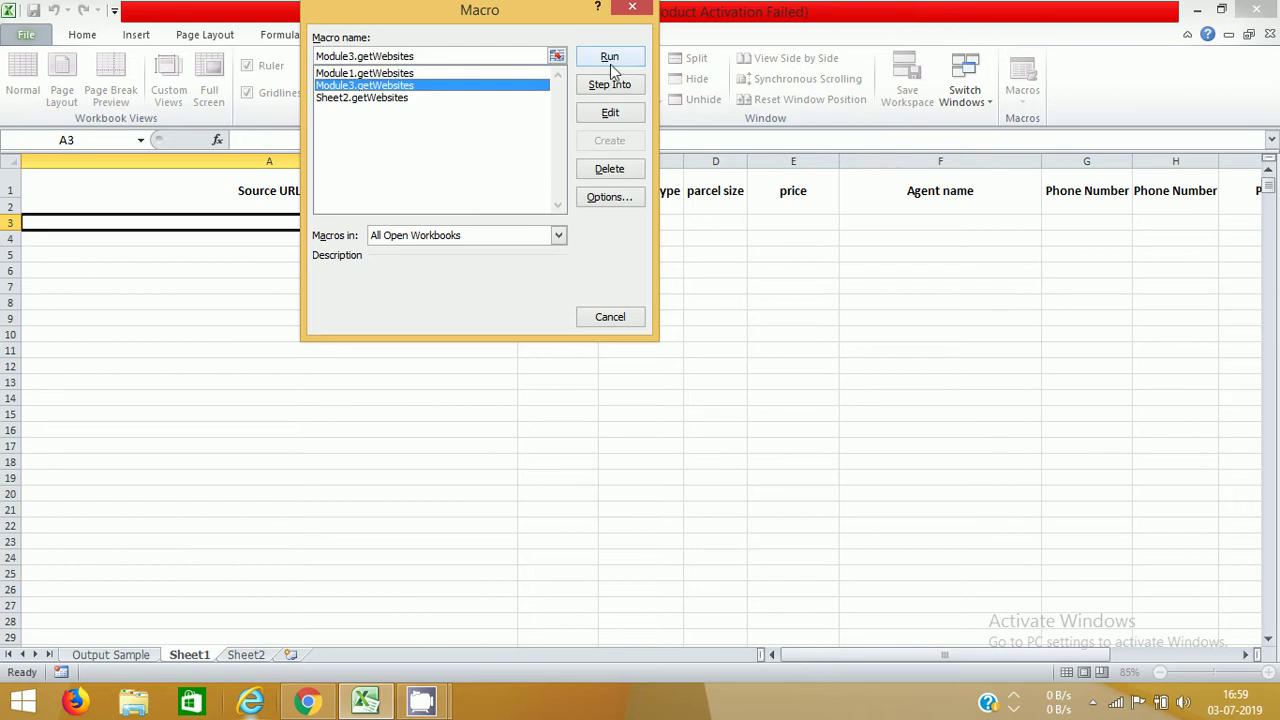
pyautogui.click(616, 63)
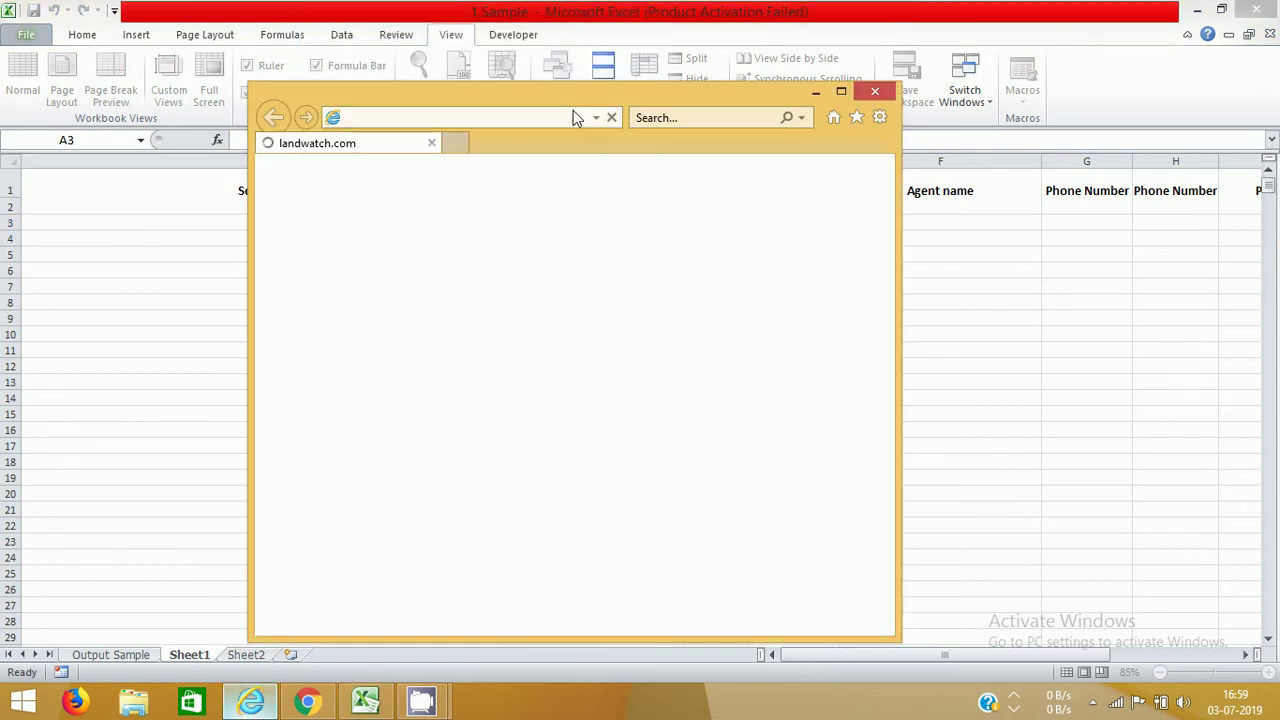
pyautogui.moveTo(554, 102); pyautogui.dragTo(946, 88)
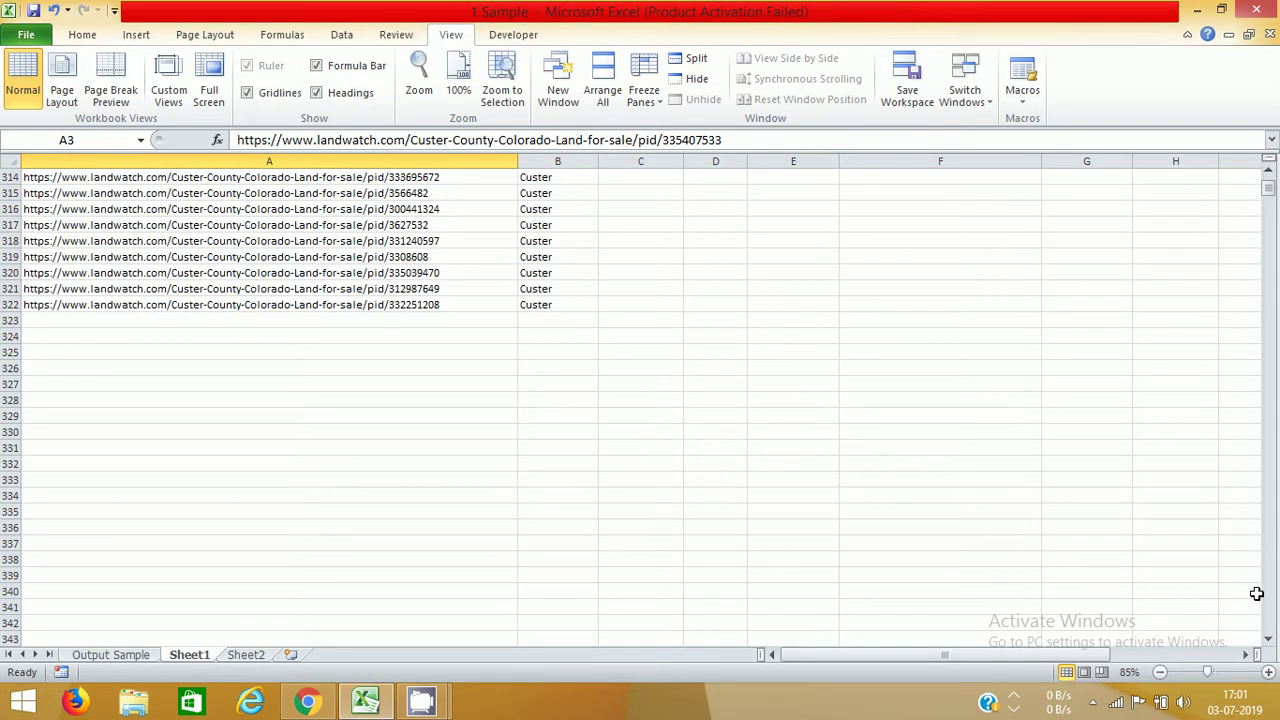
# - Review the collected listing URLs and county names on Sheet1, and check the column headings still lacking data, from property type through coordinates
pyautogui.moveTo(1270, 195); pyautogui.dragTo(1270, 172)
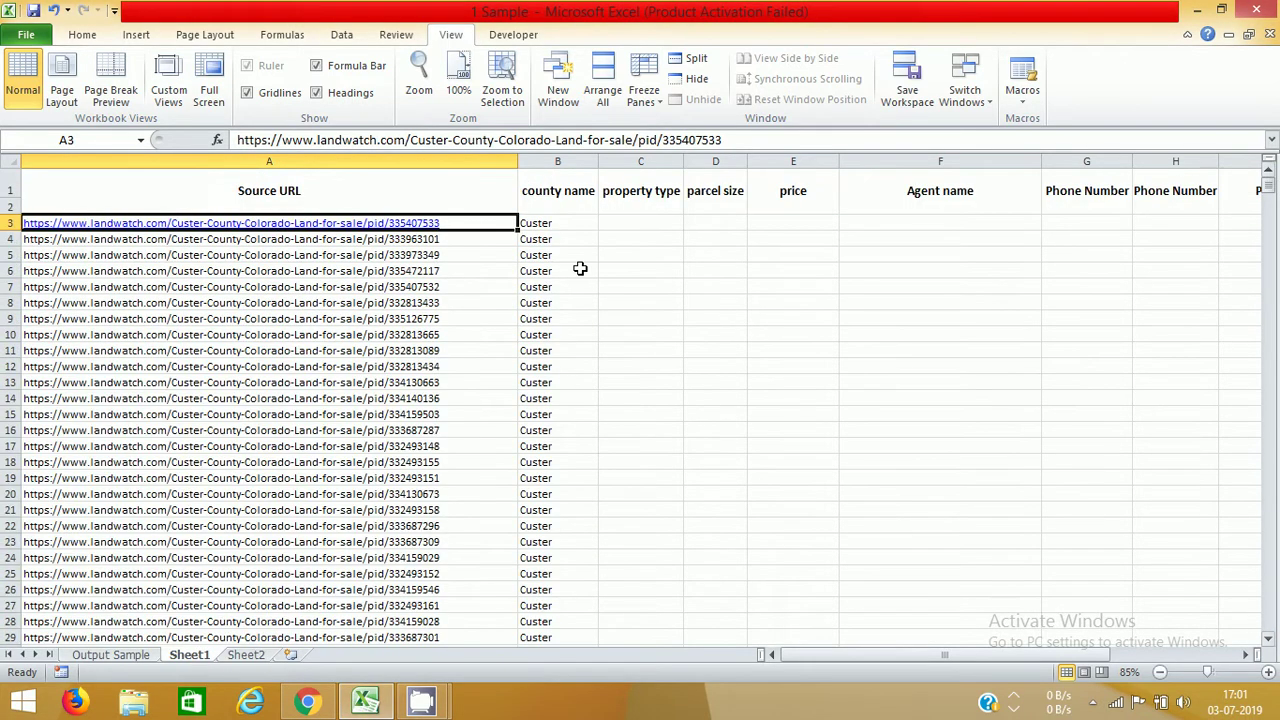
pyautogui.click(685, 235)
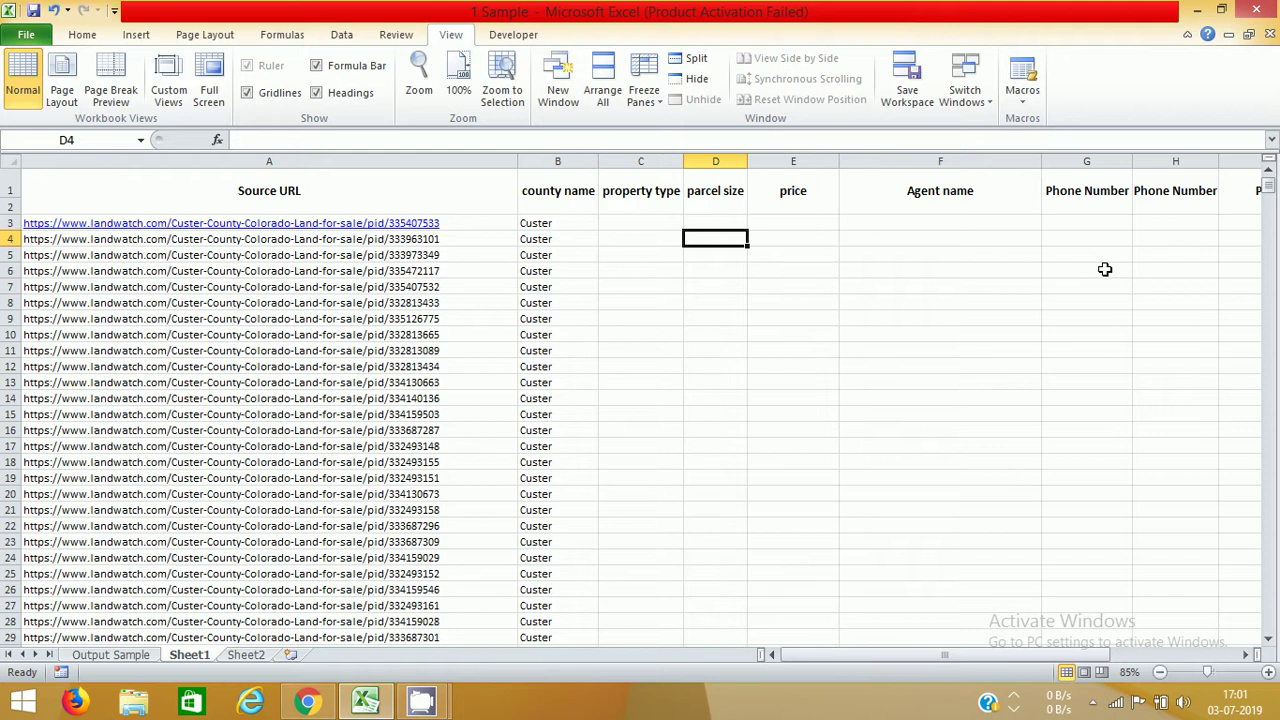
pyautogui.press('Left')
pyautogui.press('Up')
pyautogui.press('Up')
pyautogui.press('Up')
pyautogui.press('Right')
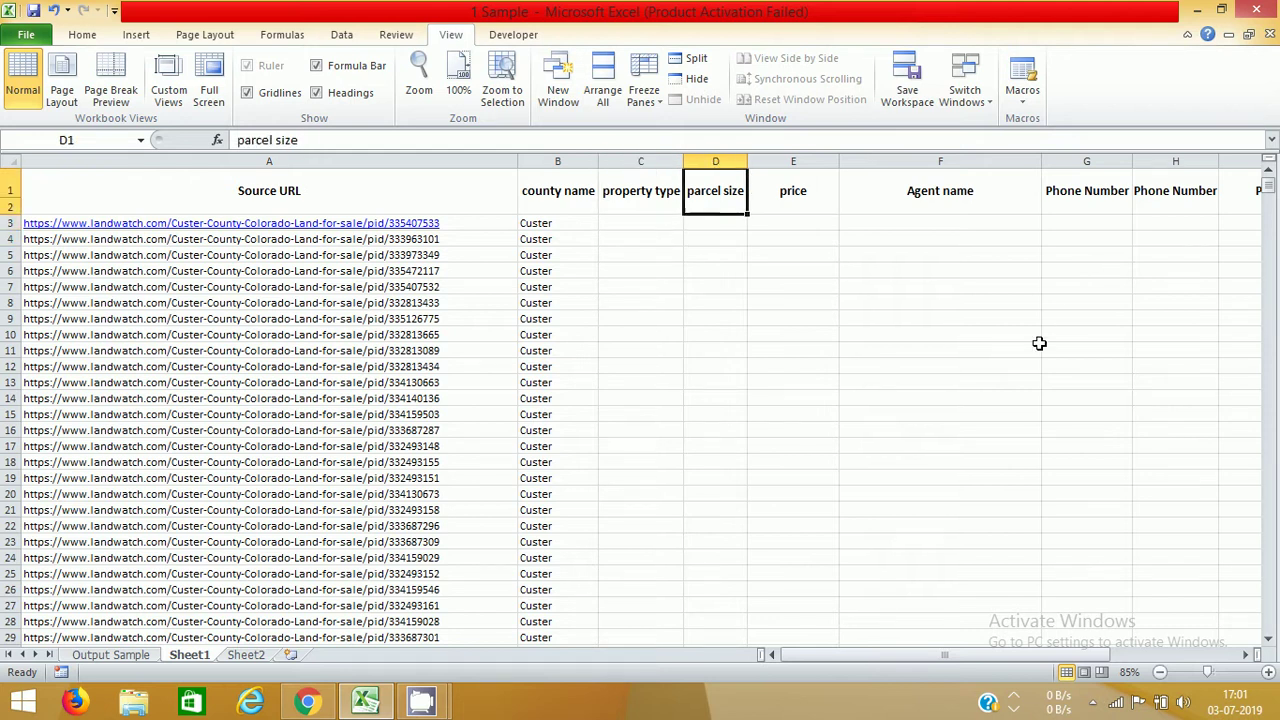
pyautogui.press('Right')
pyautogui.press('Right')
pyautogui.press('Right')
pyautogui.press('Right')
pyautogui.press('Right')
pyautogui.press('Right')
pyautogui.press('Left')
pyautogui.press('Left')
pyautogui.press('Left')
pyautogui.press('Left')
pyautogui.press('Left')
pyautogui.press('Left')
pyautogui.press('Left')
pyautogui.press('Left')
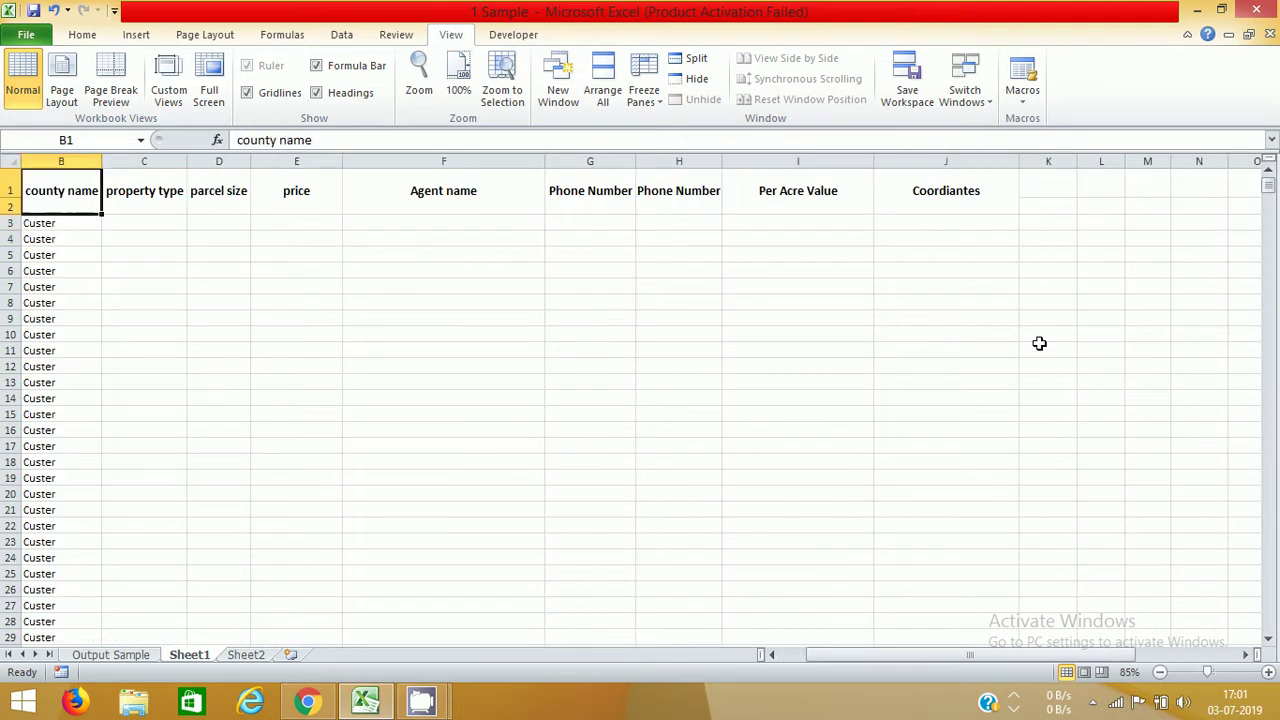
pyautogui.press('Left')
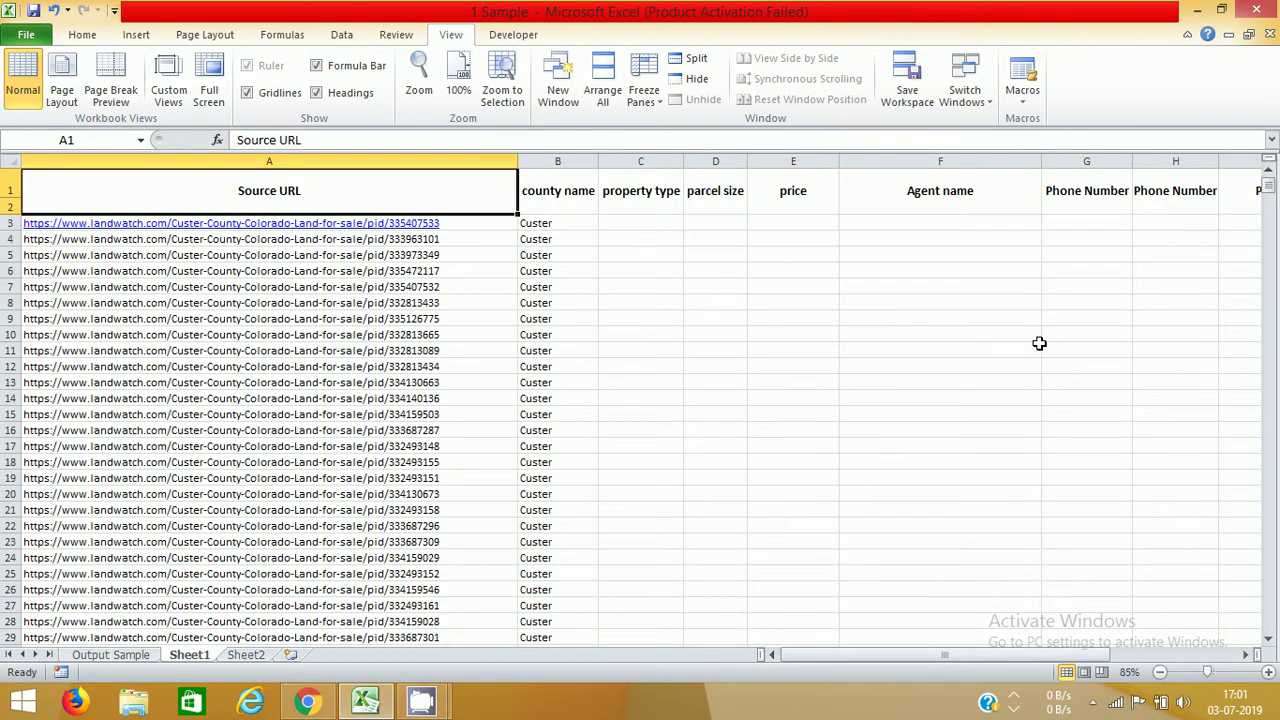
# - Narrow the Source URL column so all headings fit, and run the Sheet2.getWebsites macro with its browser window moved clear of the data
pyautogui.moveTo(518, 161); pyautogui.dragTo(194, 163)
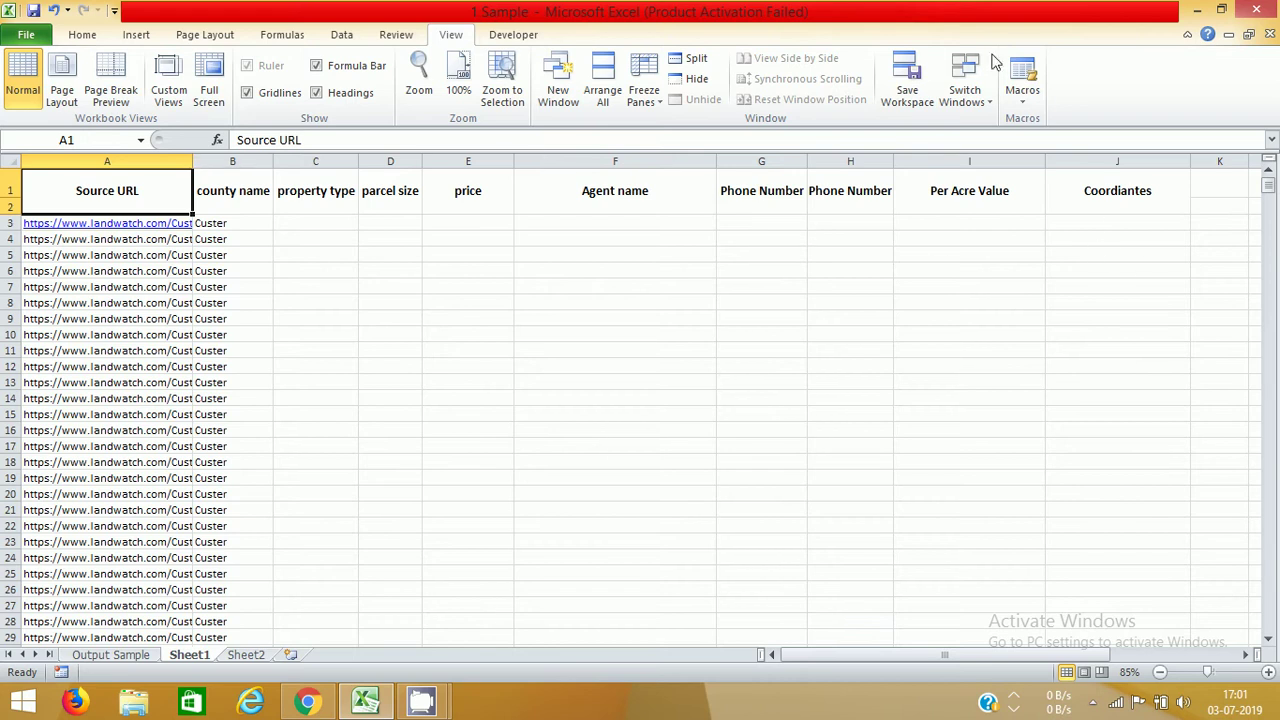
pyautogui.click(1022, 95)
pyautogui.click(1060, 120)
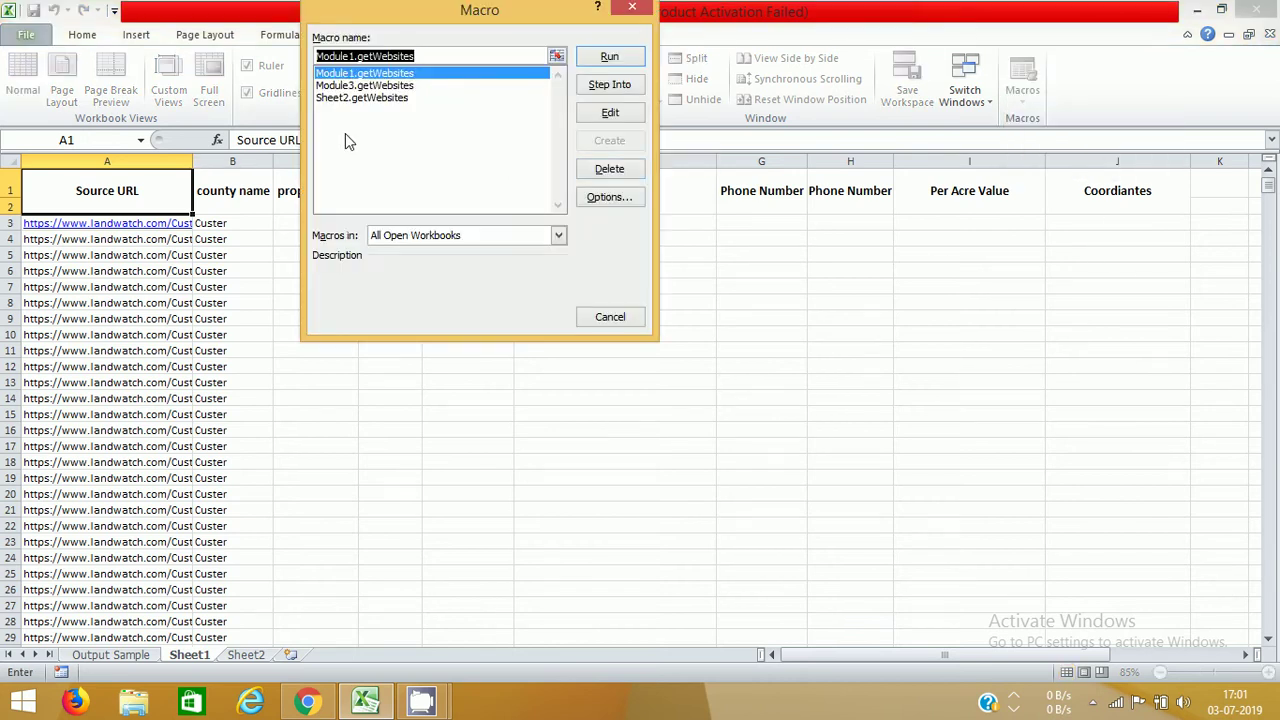
pyautogui.click(364, 98)
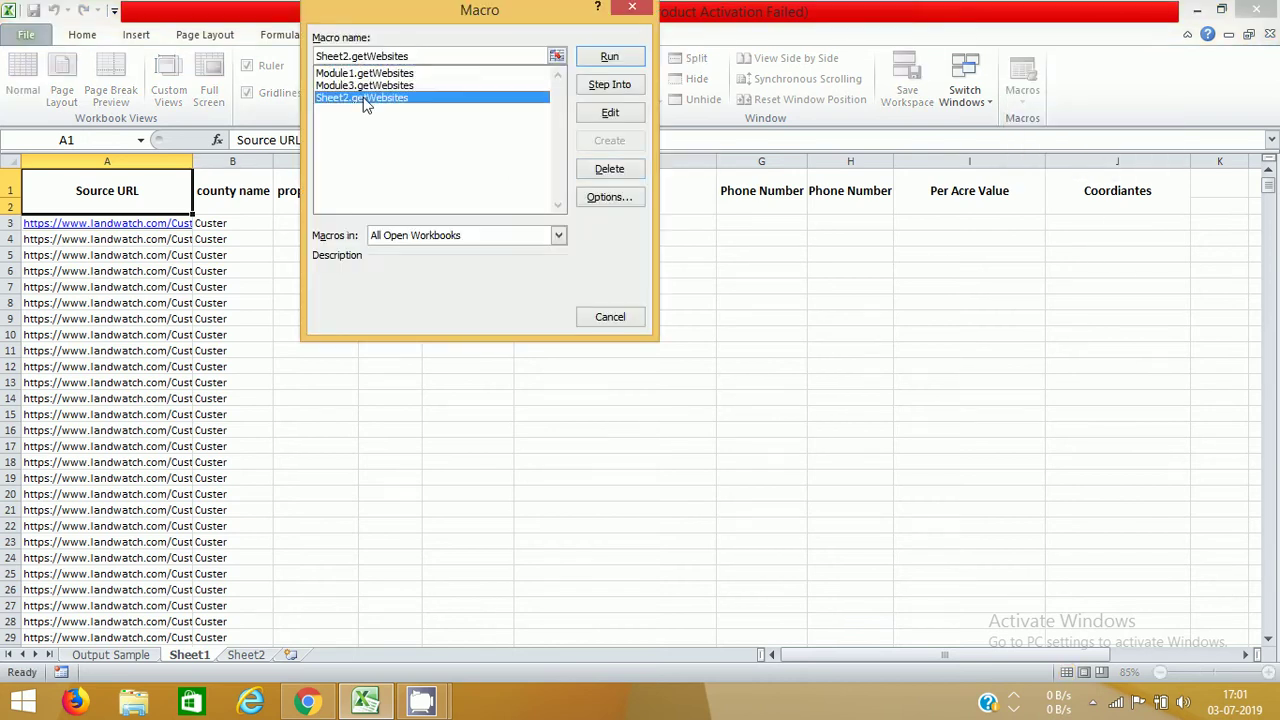
pyautogui.click(624, 59)
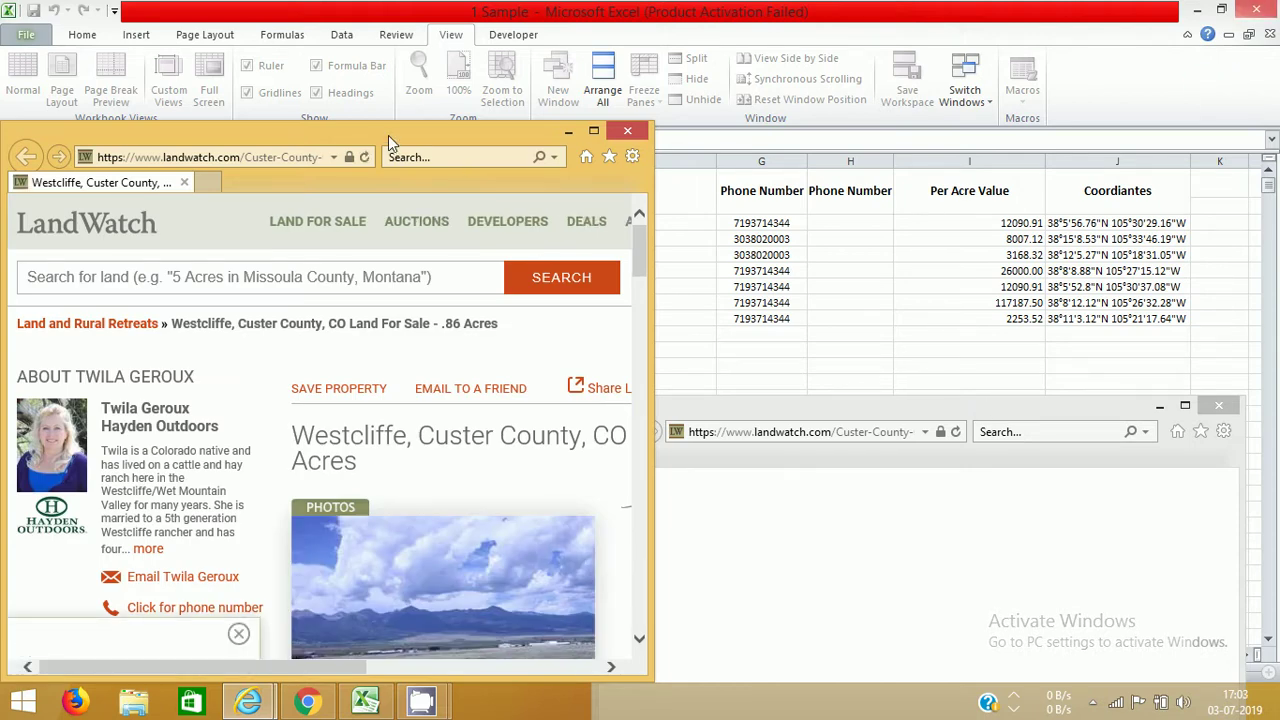
pyautogui.moveTo(388, 135); pyautogui.dragTo(864, 426)
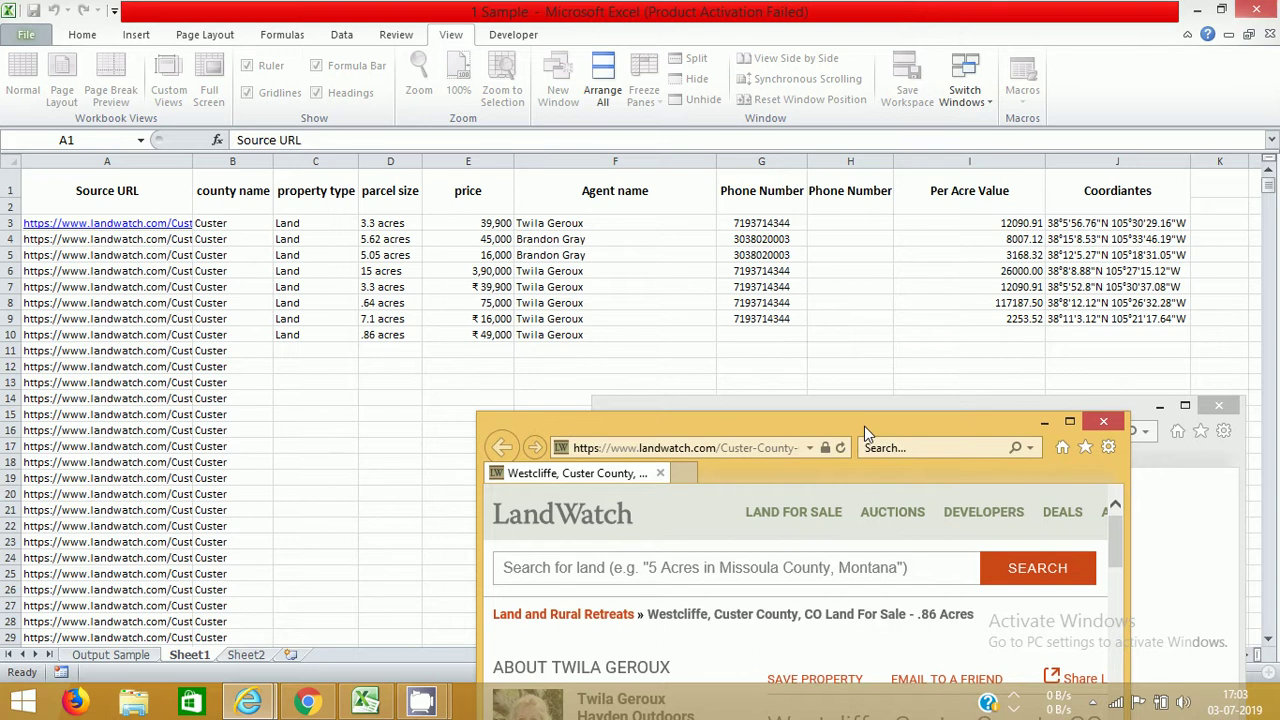